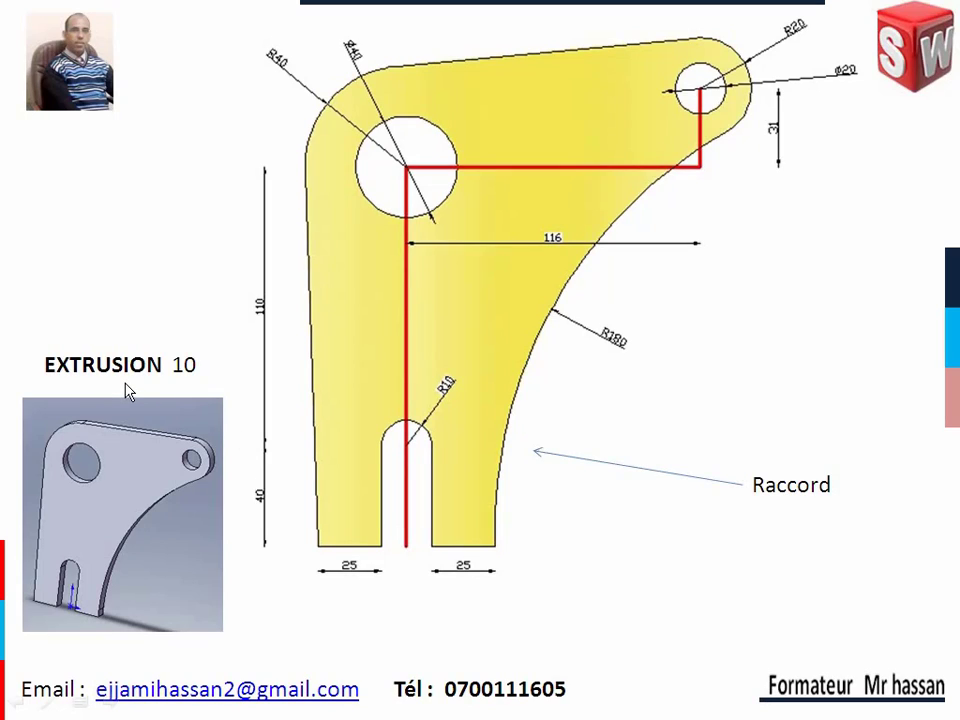
- Exit the bracket drawing slideshow in PowerPoint and bring SolidWorks 2007 to the front
{"action": "key", "text": "Escape"}
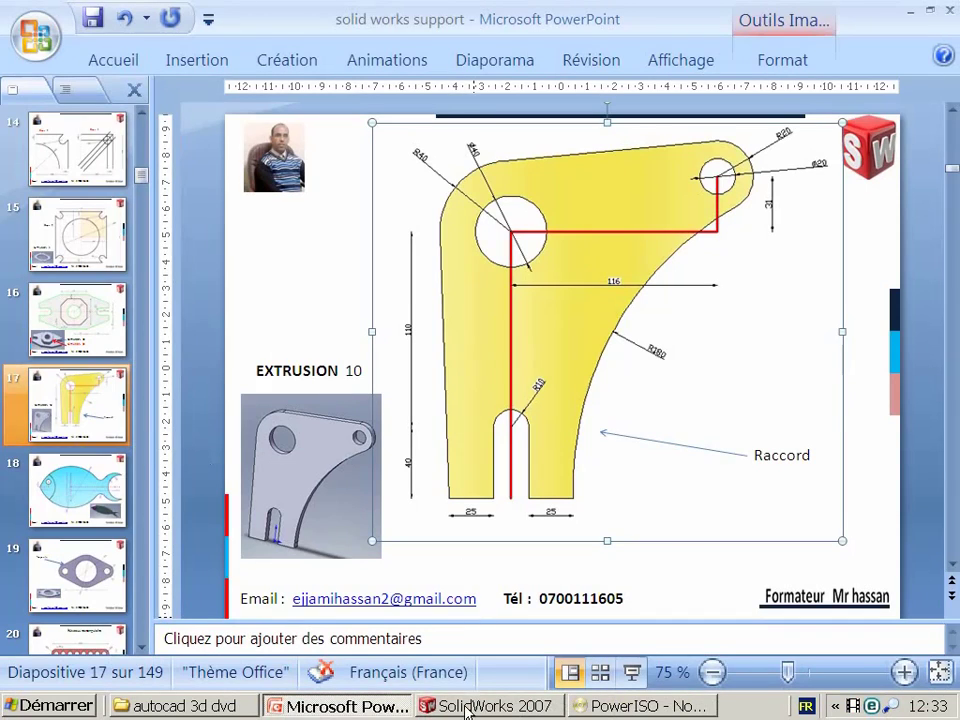
{"action": "left_click", "coordinate": [466, 706]}
- Create a new part and start a sketch on the front plane (Plan de face)
{"action": "left_click", "coordinate": [50, 40]}
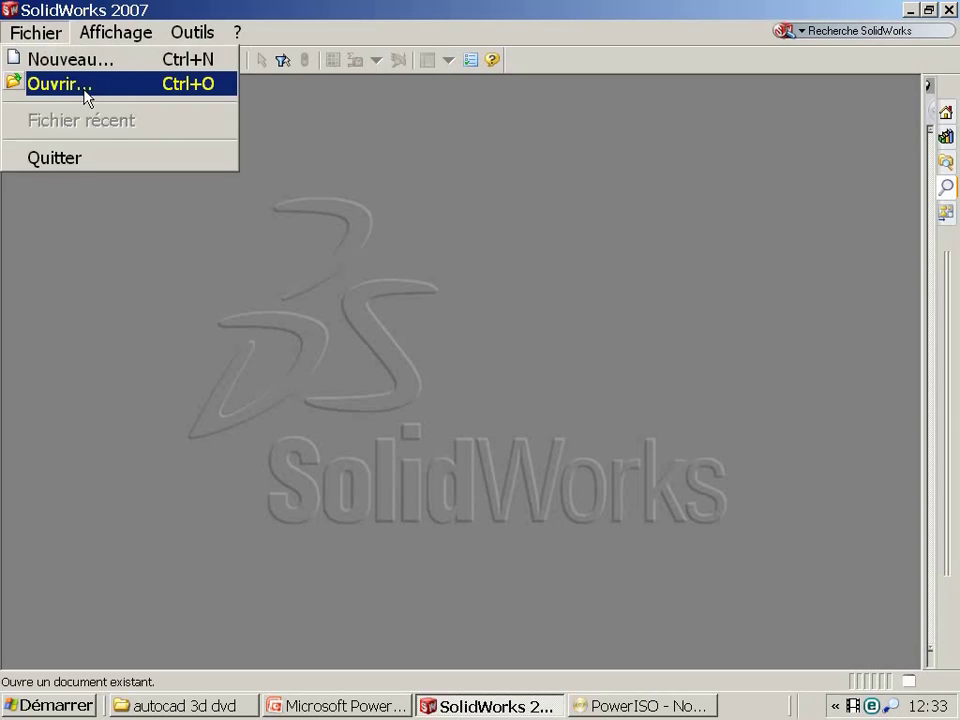
{"action": "left_click", "coordinate": [65, 59]}
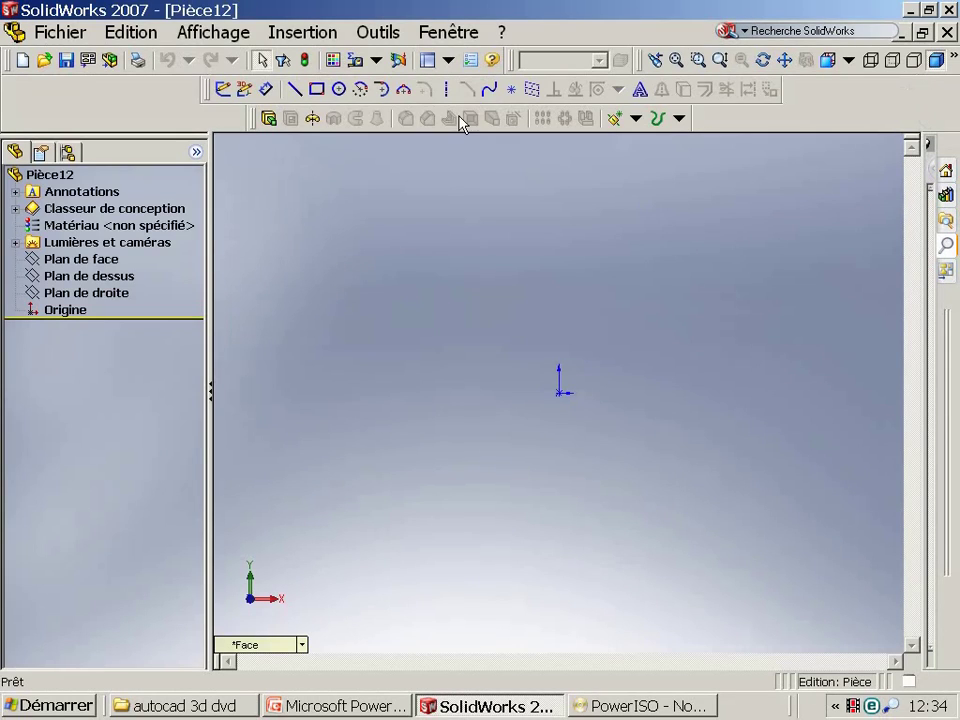
{"action": "left_click", "coordinate": [446, 89]}
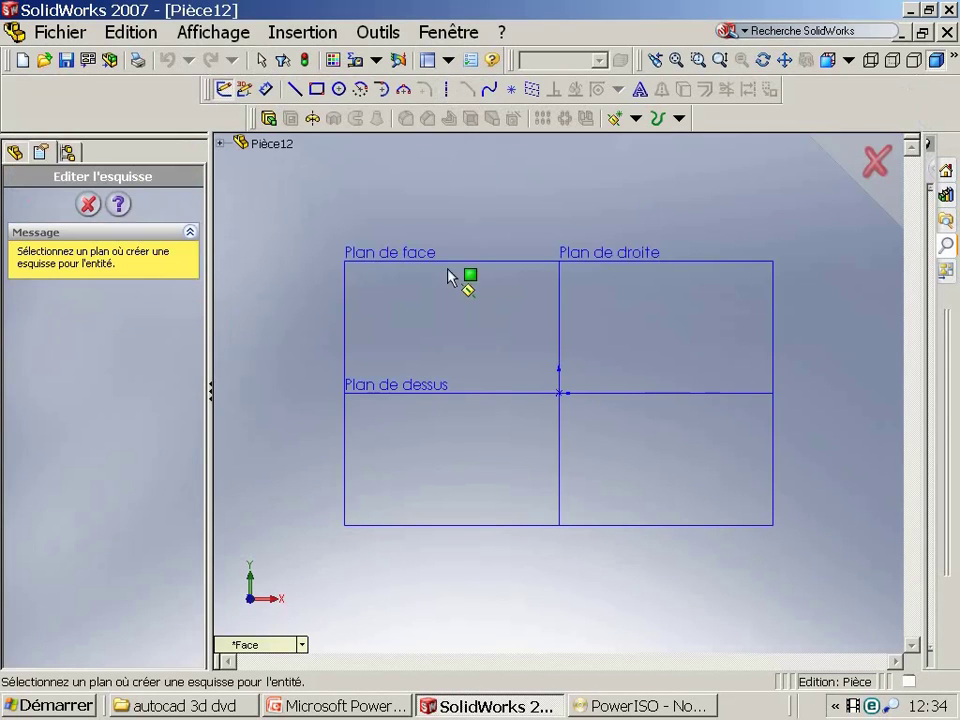
{"action": "left_click", "coordinate": [414, 256]}
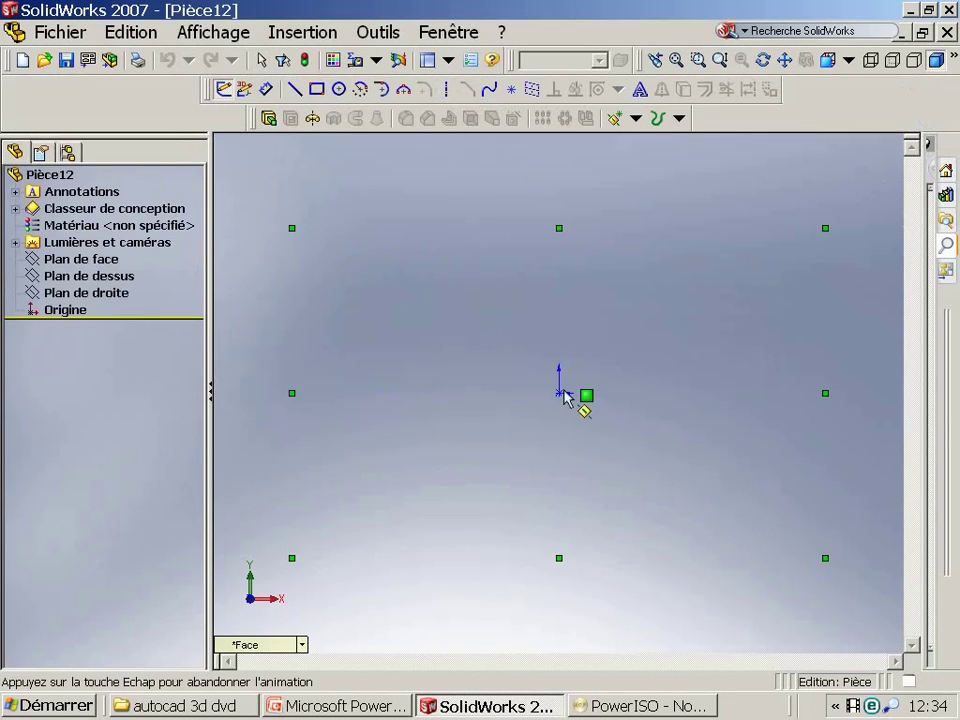
- Draw a vertical construction line up from the origin and dimension it 40 mm
{"action": "left_click", "coordinate": [559, 392]}
{"action": "left_click", "coordinate": [559, 283]}
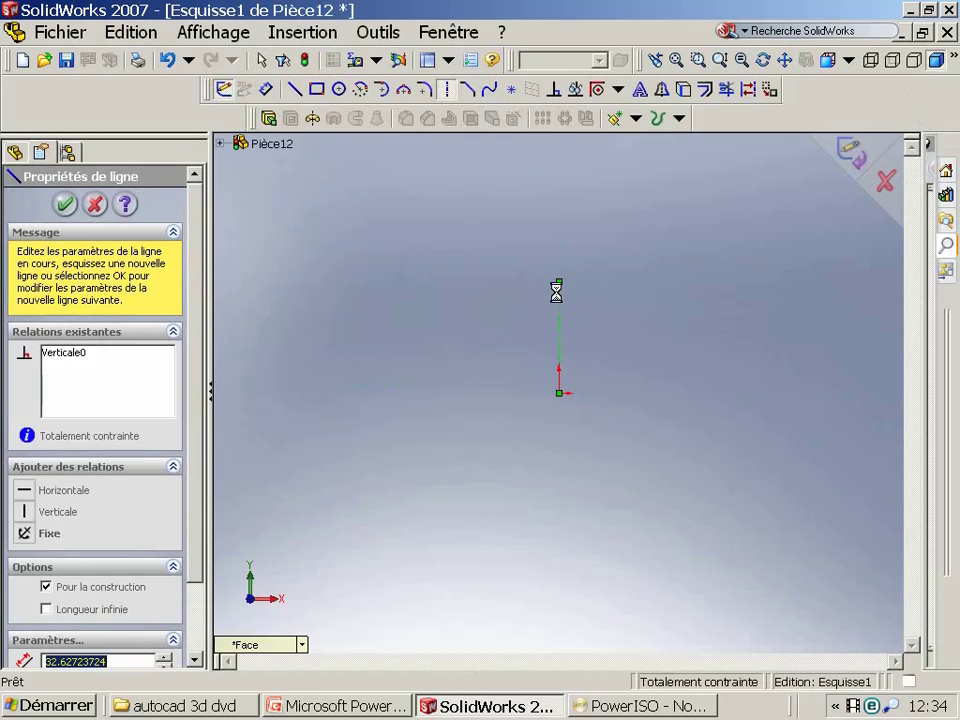
{"action": "key", "text": "Escape"}
{"action": "left_click", "coordinate": [292, 90]}
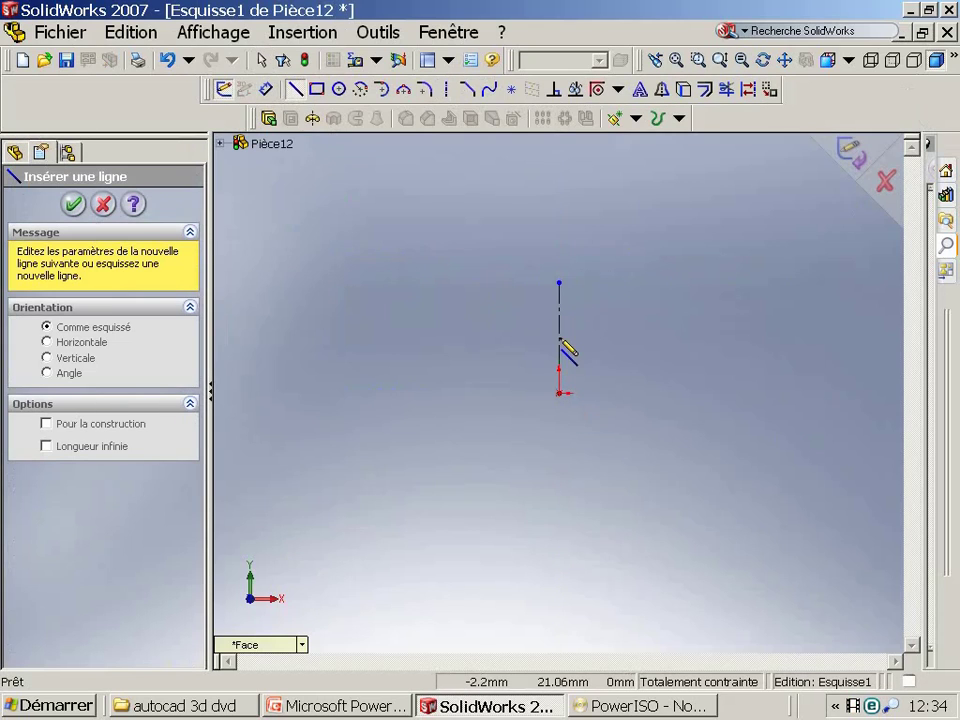
{"action": "left_click", "coordinate": [265, 89]}
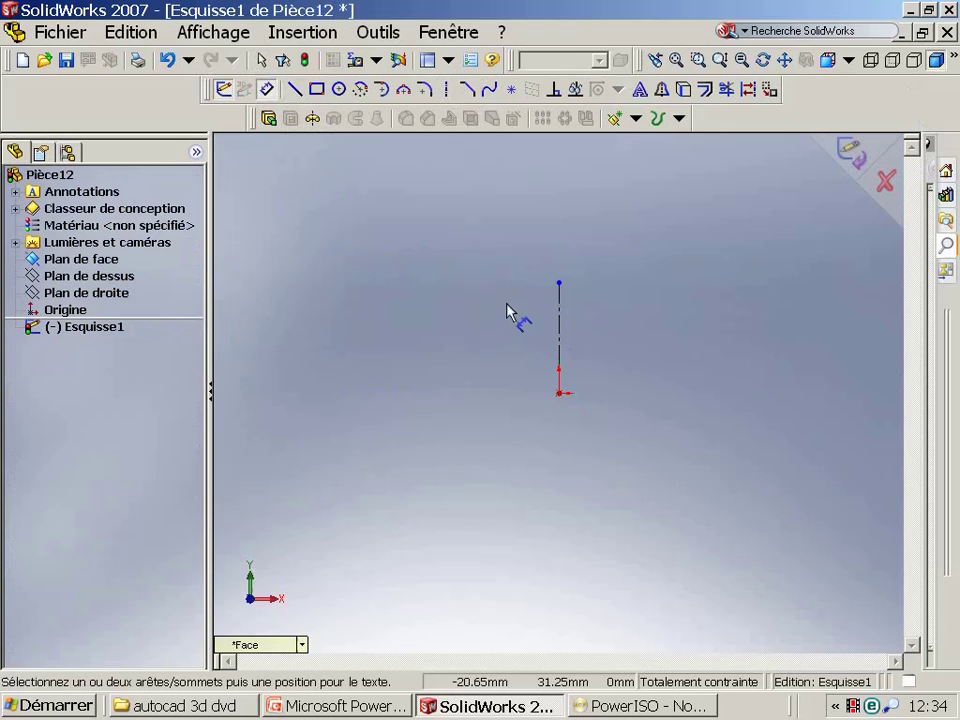
{"action": "left_click", "coordinate": [559, 364]}
{"action": "left_click", "coordinate": [507, 353]}
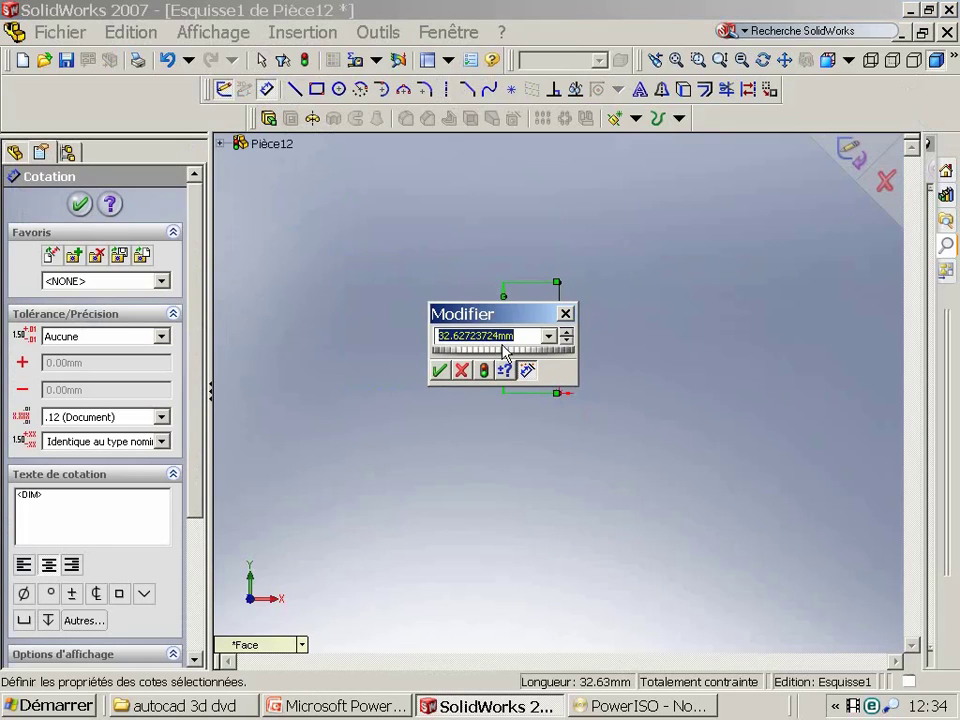
{"action": "type", "text": "40"}
{"action": "key", "text": "Return"}
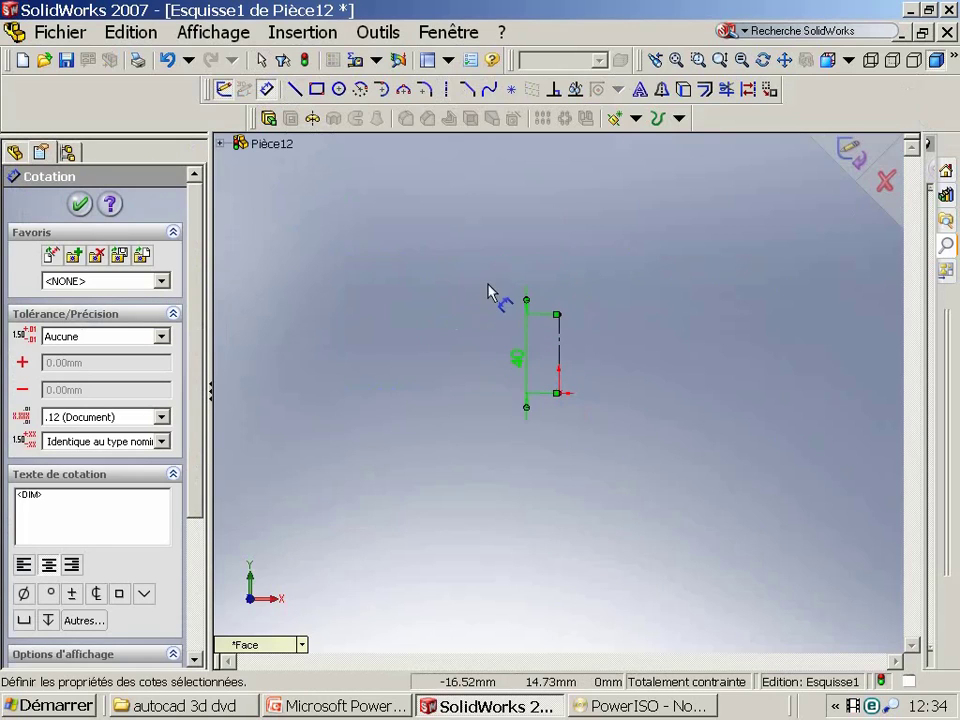
{"action": "left_click", "coordinate": [446, 89]}
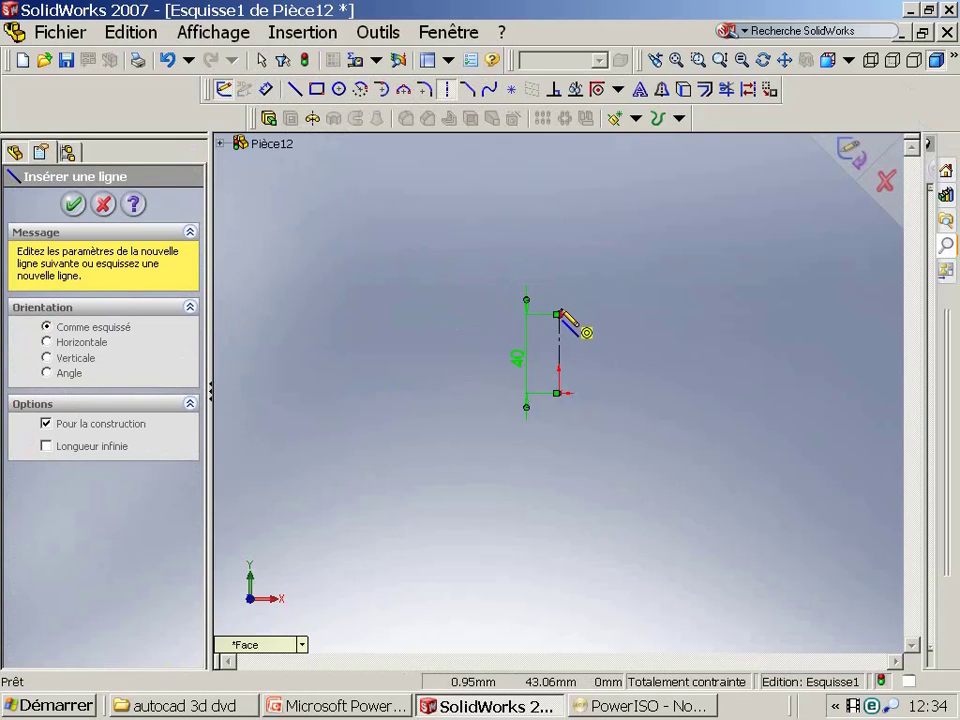
{"action": "key", "text": "Escape"}
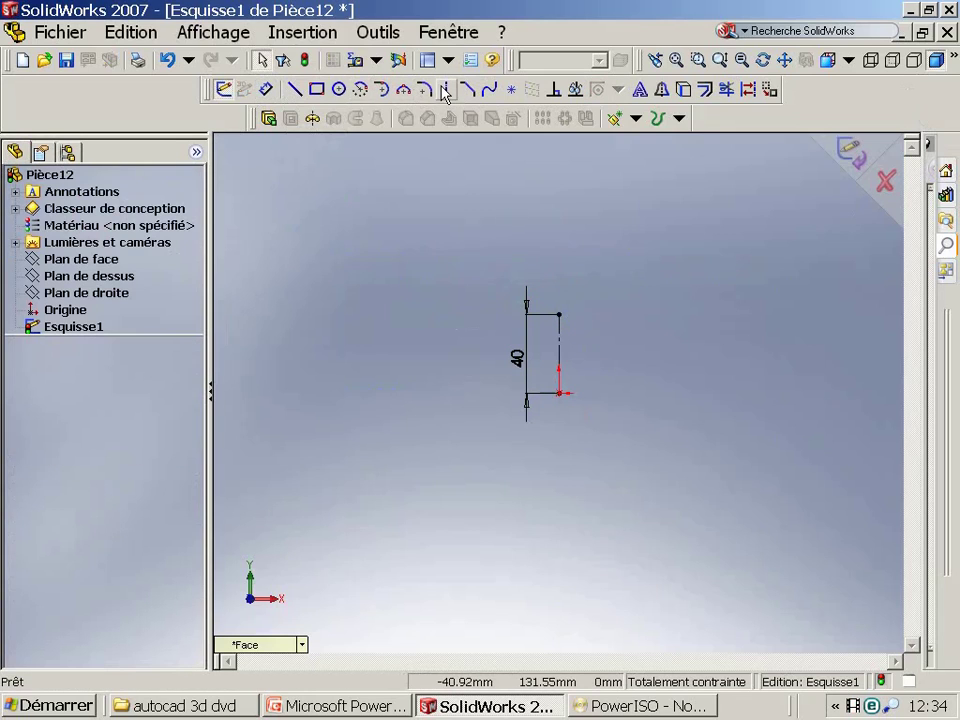
- Draw centerlines from the 40 mm line's top: up, across, and a short vertical at the right
{"action": "left_click", "coordinate": [446, 89]}
{"action": "left_click", "coordinate": [558, 314]}
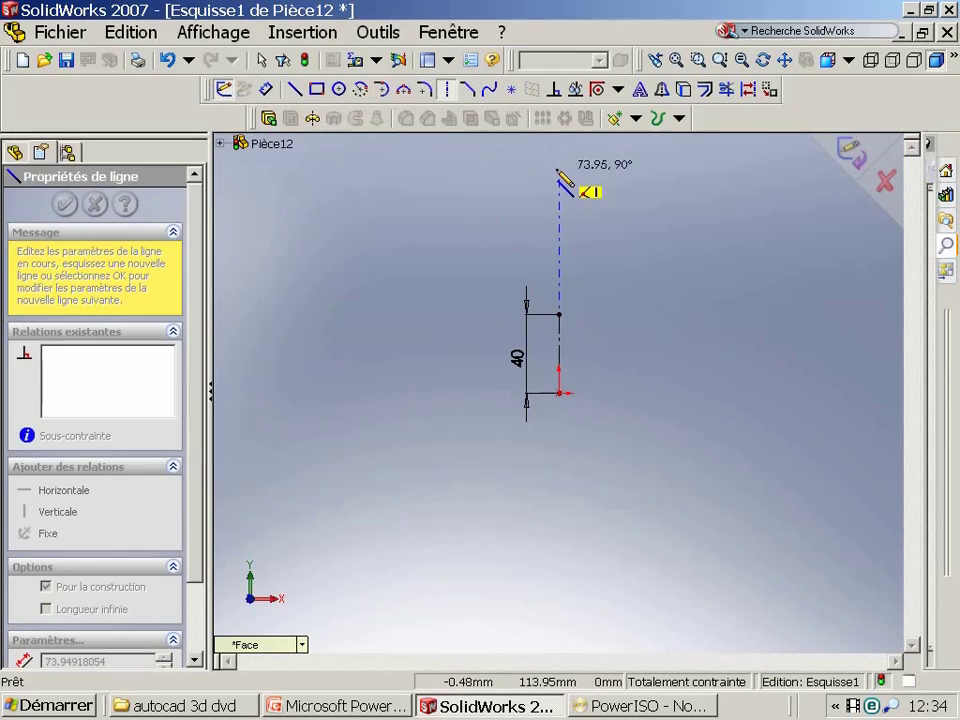
{"action": "left_click", "coordinate": [558, 167]}
{"action": "left_click", "coordinate": [741, 142]}
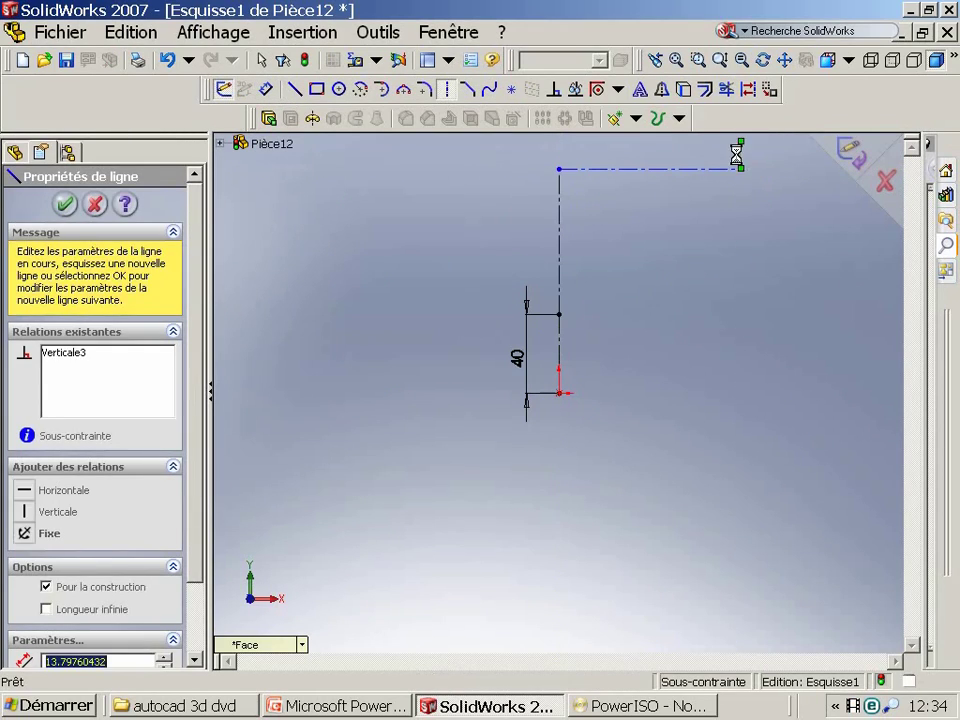
{"action": "key", "text": "Escape"}
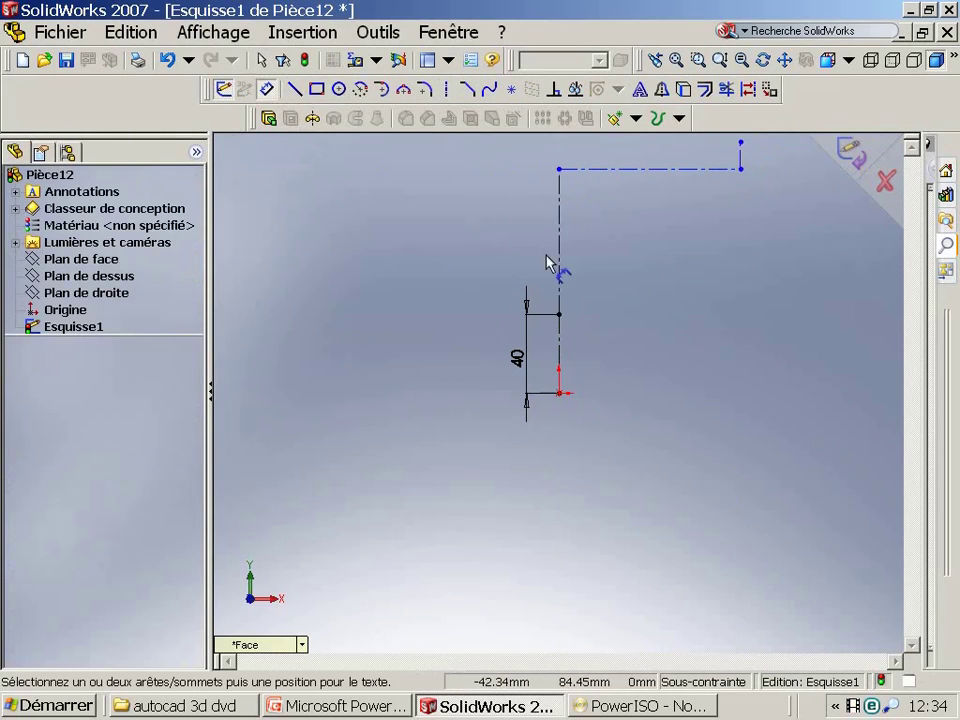
- Dimension the centerlines: 110 mm vertical, 116 mm horizontal, 31 mm short right-hand vertical
{"action": "left_click", "coordinate": [576, 275]}
{"action": "left_click", "coordinate": [622, 283]}
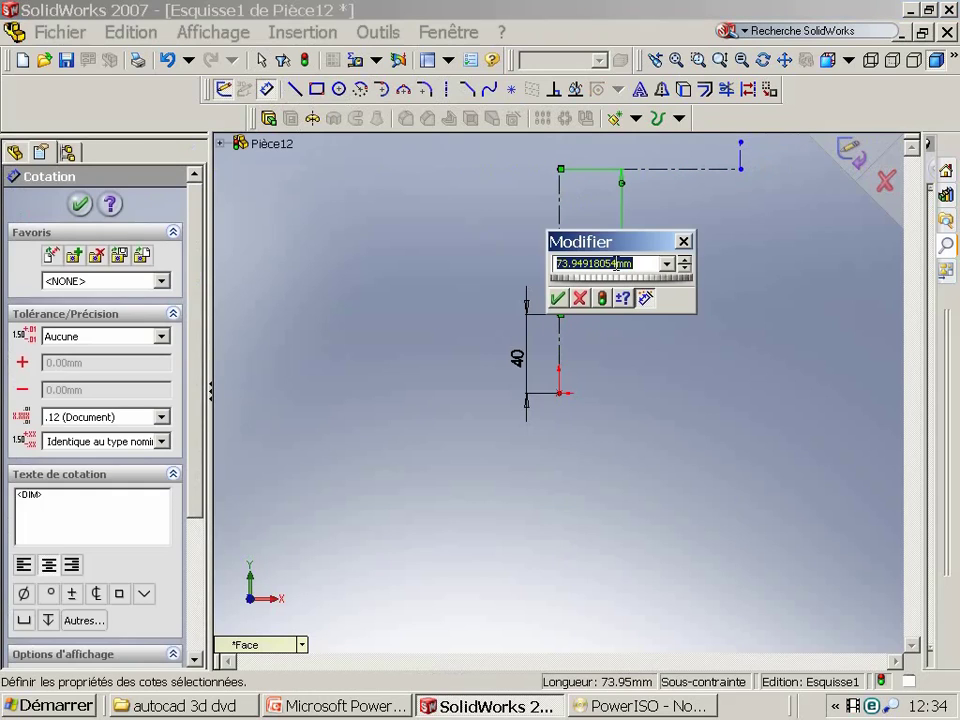
{"action": "type", "text": "110"}
{"action": "key", "text": "Return"}
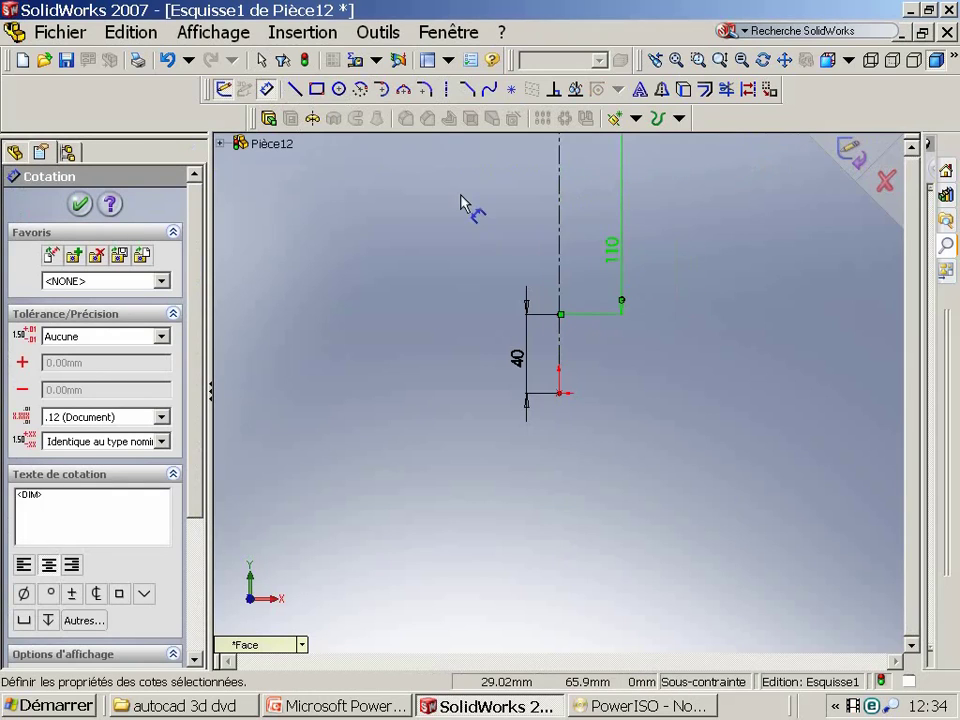
{"action": "left_click", "coordinate": [665, 190]}
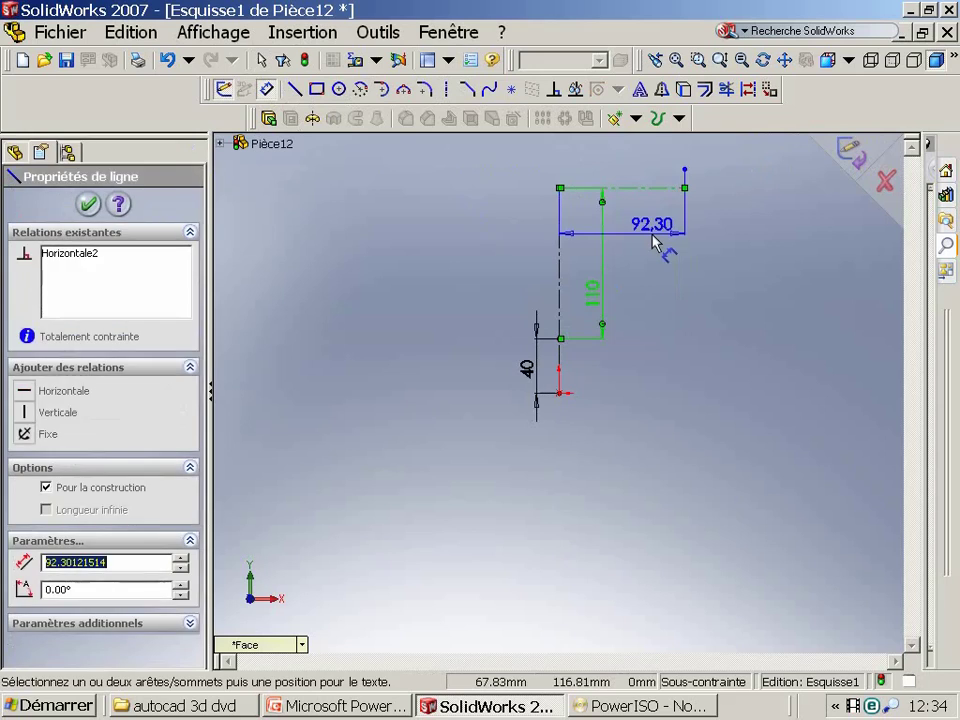
{"action": "left_click", "coordinate": [655, 240]}
{"action": "left_click", "coordinate": [655, 240]}
{"action": "type", "text": "116"}
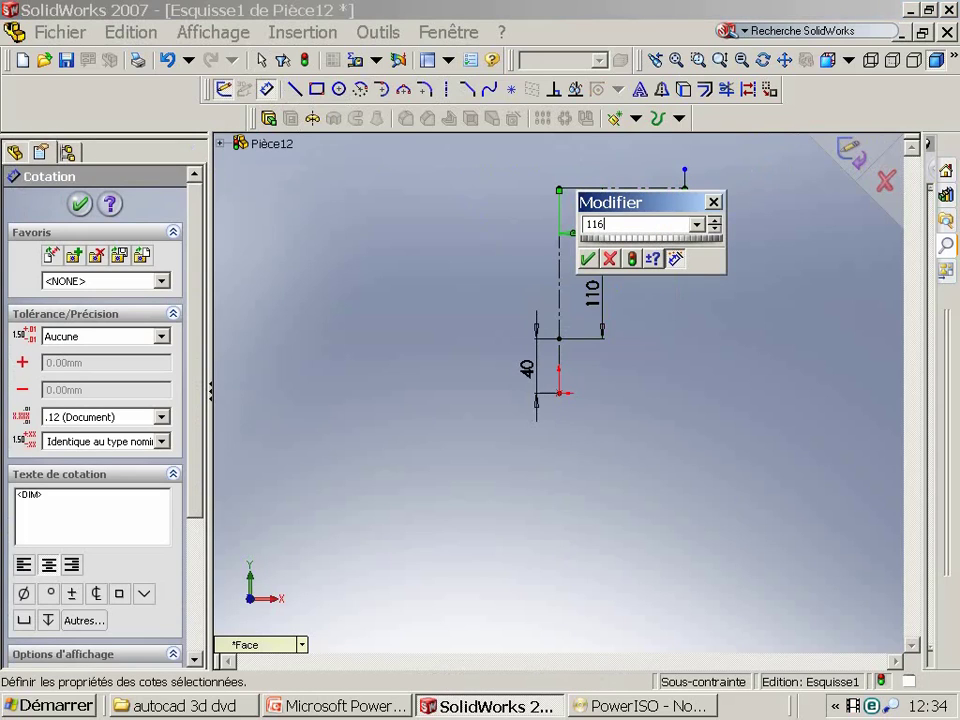
{"action": "key", "text": "Return"}
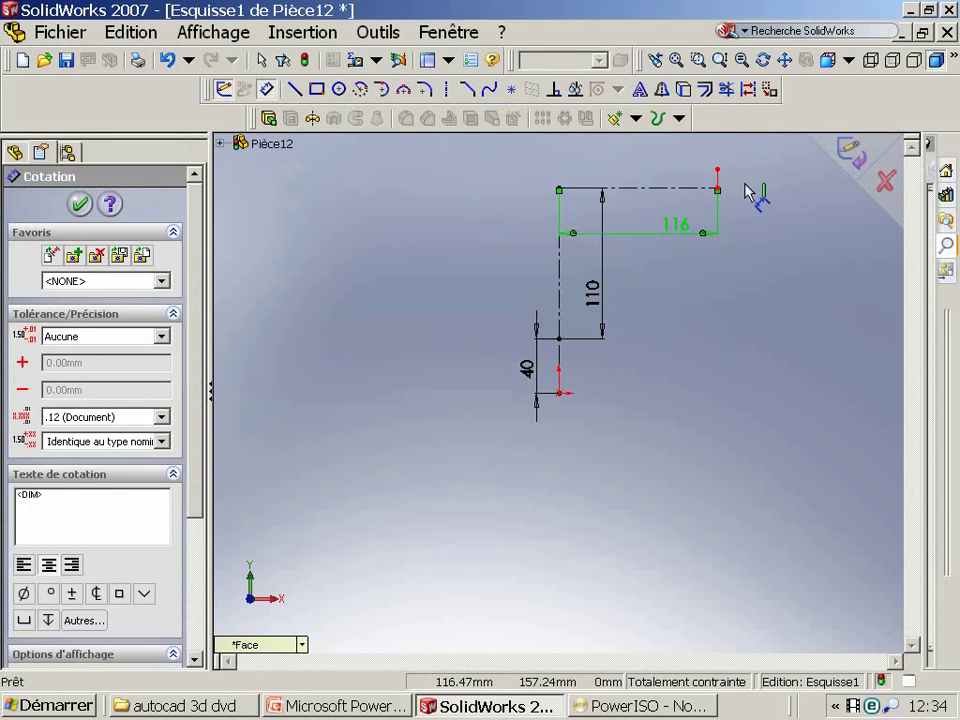
{"action": "left_click", "coordinate": [717, 180]}
{"action": "left_click", "coordinate": [750, 172]}
{"action": "type", "text": "31"}
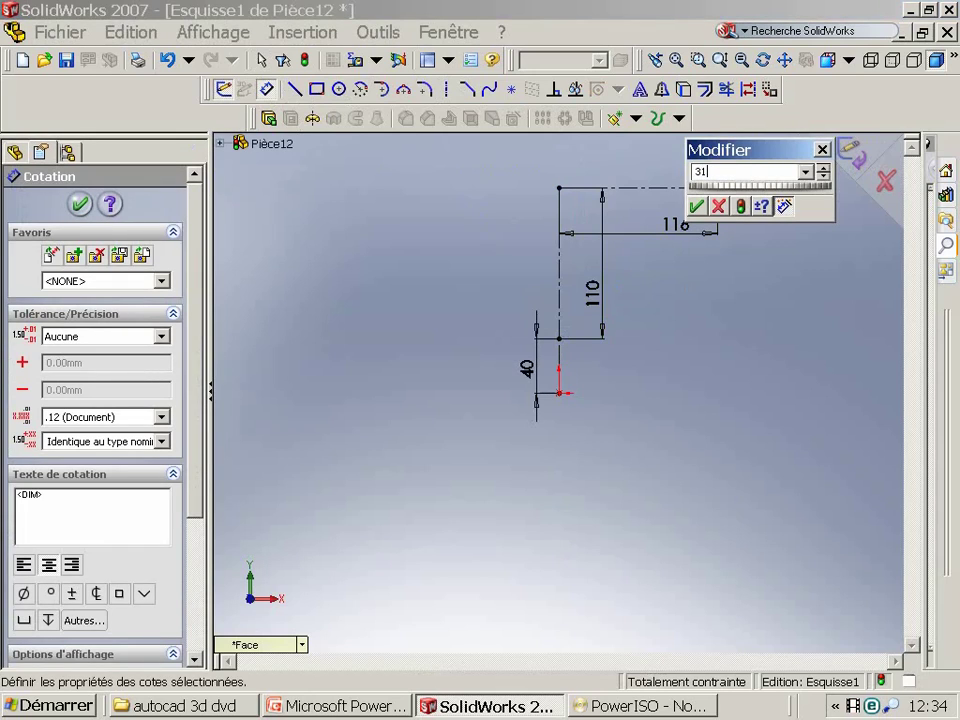
{"action": "key", "text": "Return"}
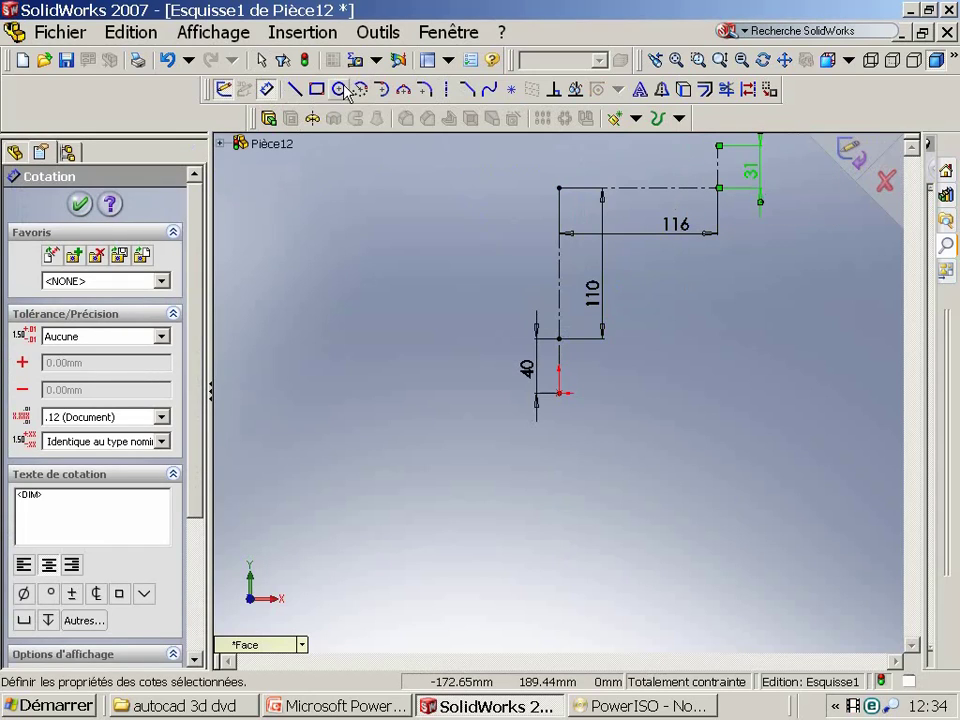
{"action": "left_click", "coordinate": [339, 89]}
- Draw a Ø20 circle centred at the top of the 40 mm line
{"action": "left_click", "coordinate": [560, 338]}
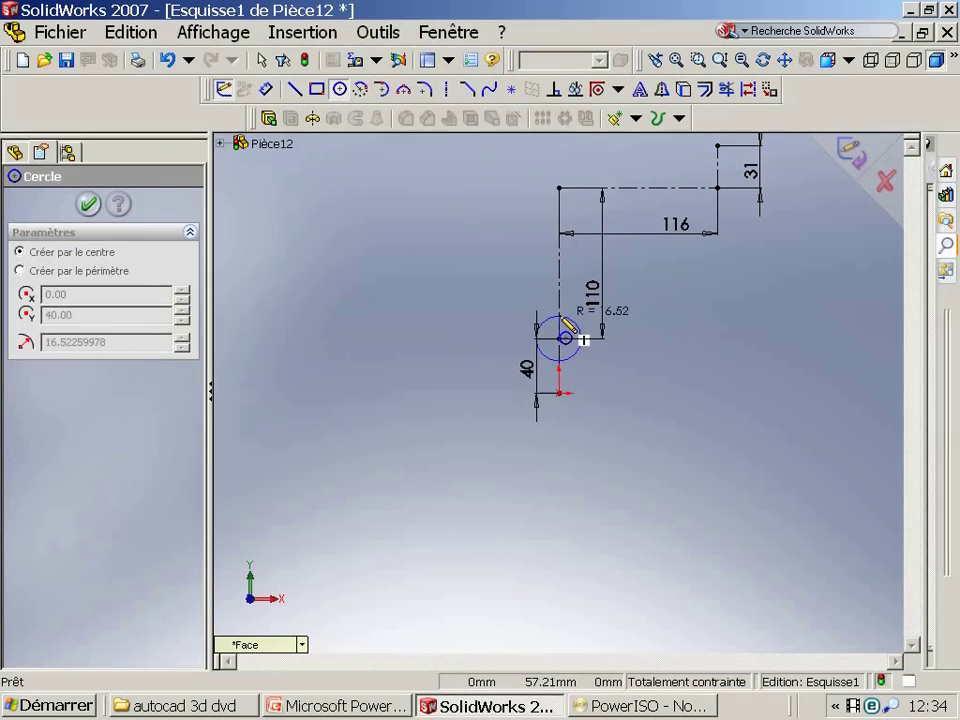
{"action": "left_click", "coordinate": [583, 340]}
{"action": "left_click", "coordinate": [339, 90]}
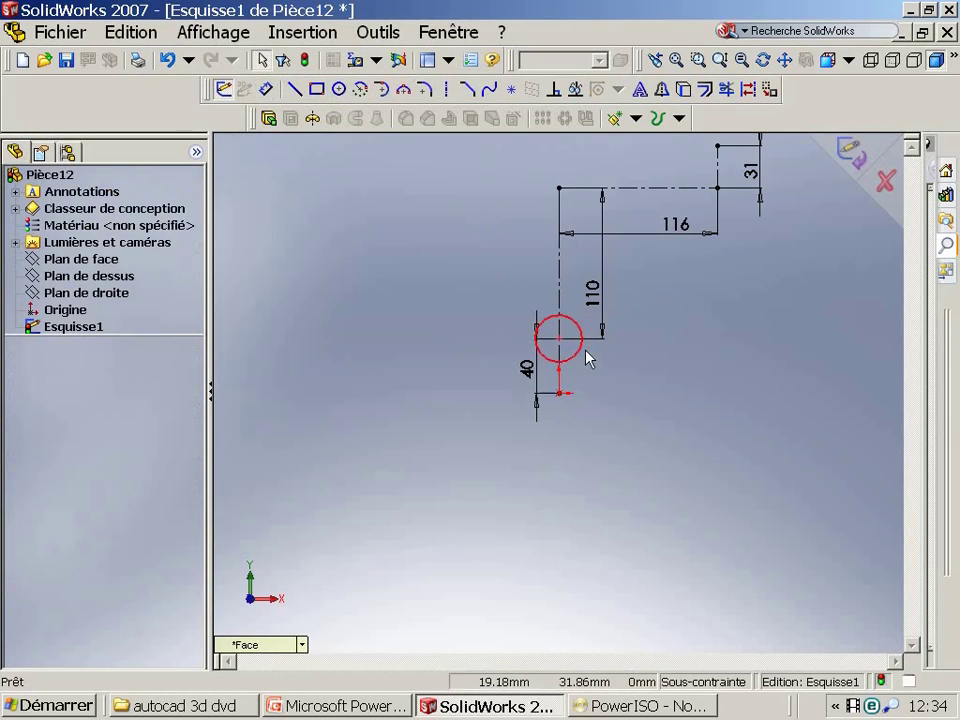
{"action": "left_click", "coordinate": [266, 89]}
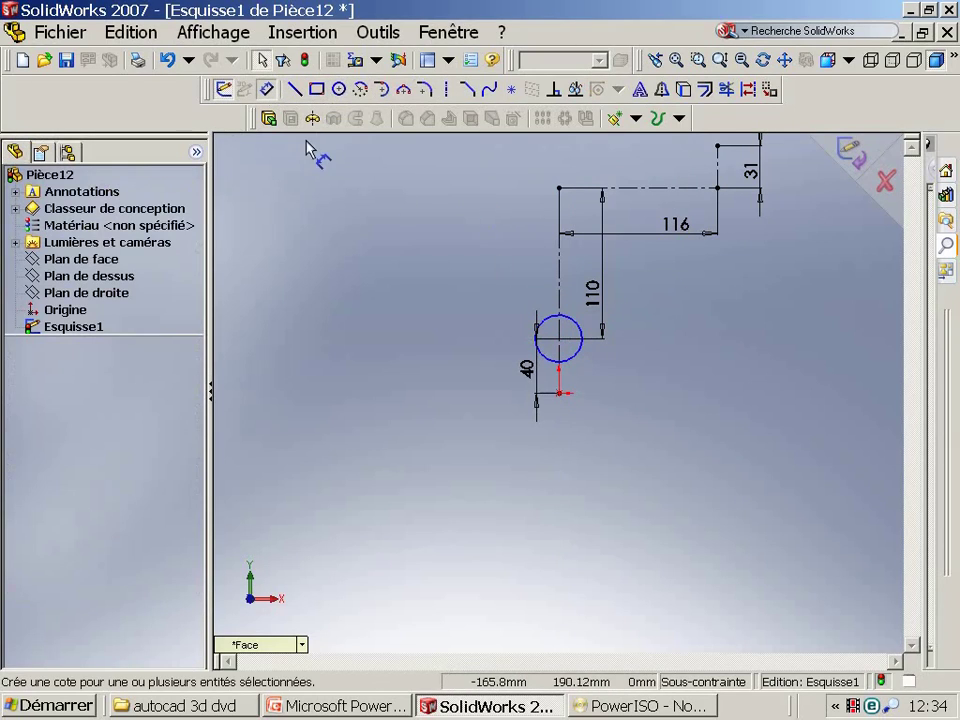
{"action": "left_click", "coordinate": [579, 353]}
{"action": "left_click", "coordinate": [706, 405]}
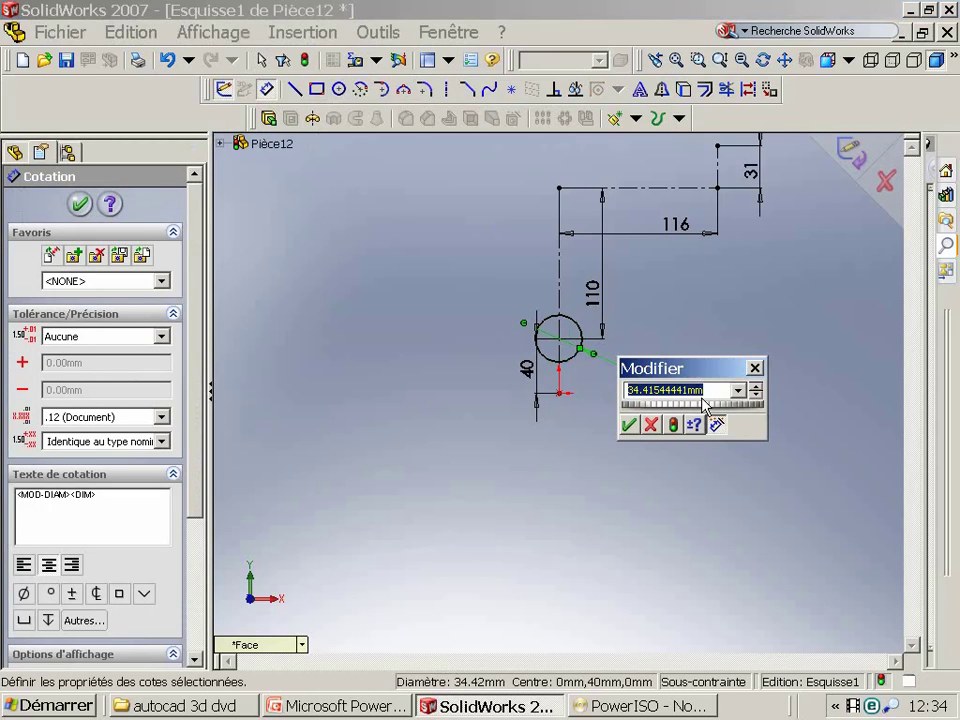
{"action": "type", "text": "20"}
{"action": "key", "text": "Return"}
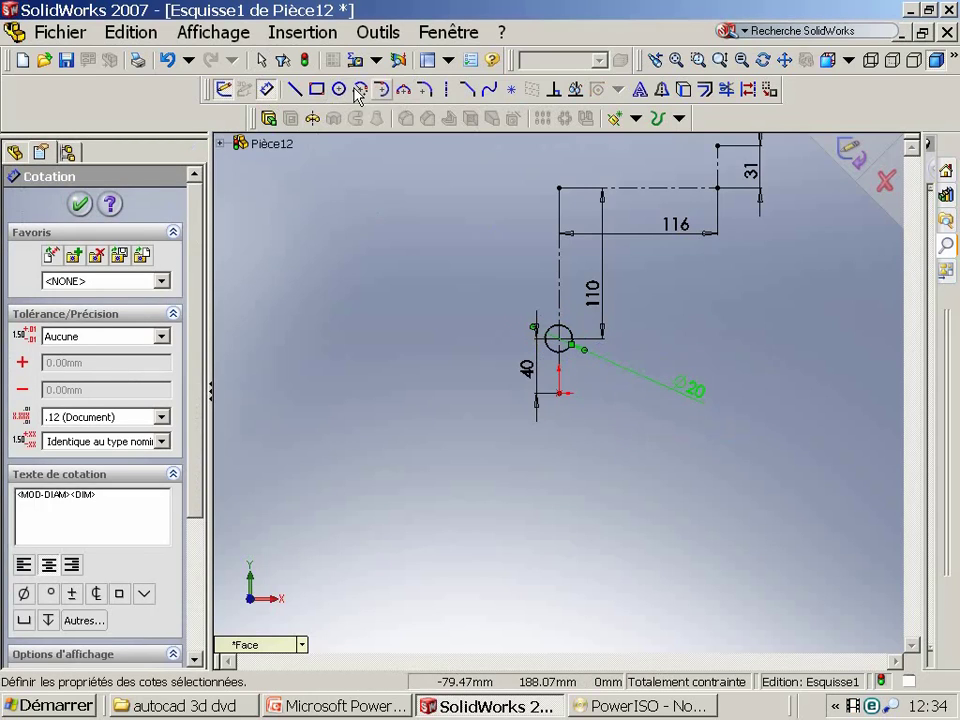
- Draw a Ø80 circle centred at the top of the 110 mm line
{"action": "left_click", "coordinate": [339, 89]}
{"action": "left_click", "coordinate": [559, 187]}
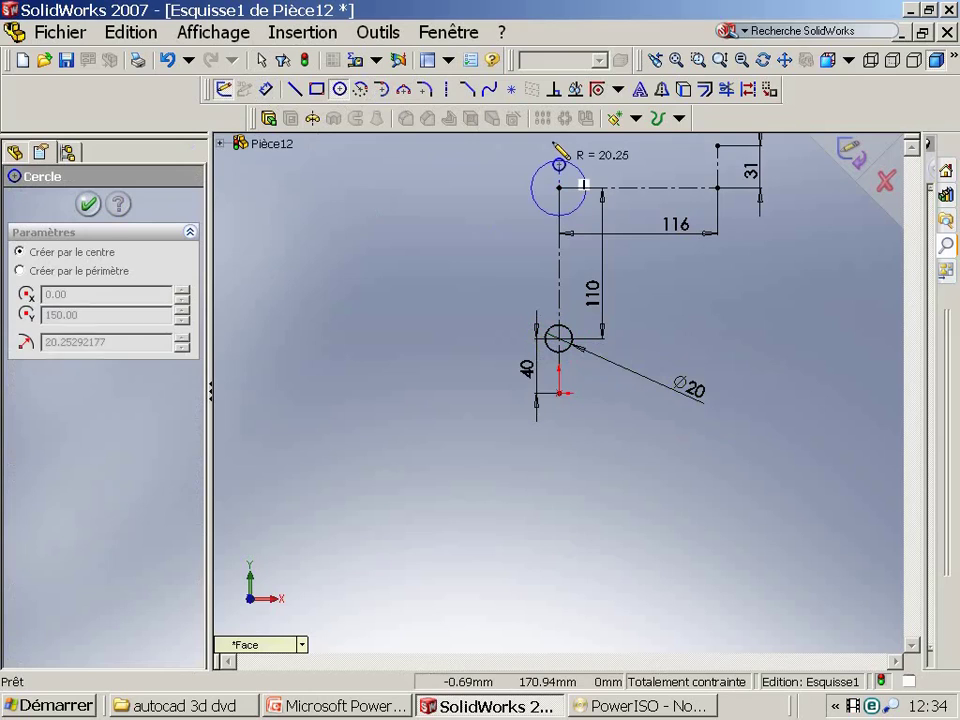
{"action": "left_click", "coordinate": [601, 187]}
{"action": "left_click", "coordinate": [266, 89]}
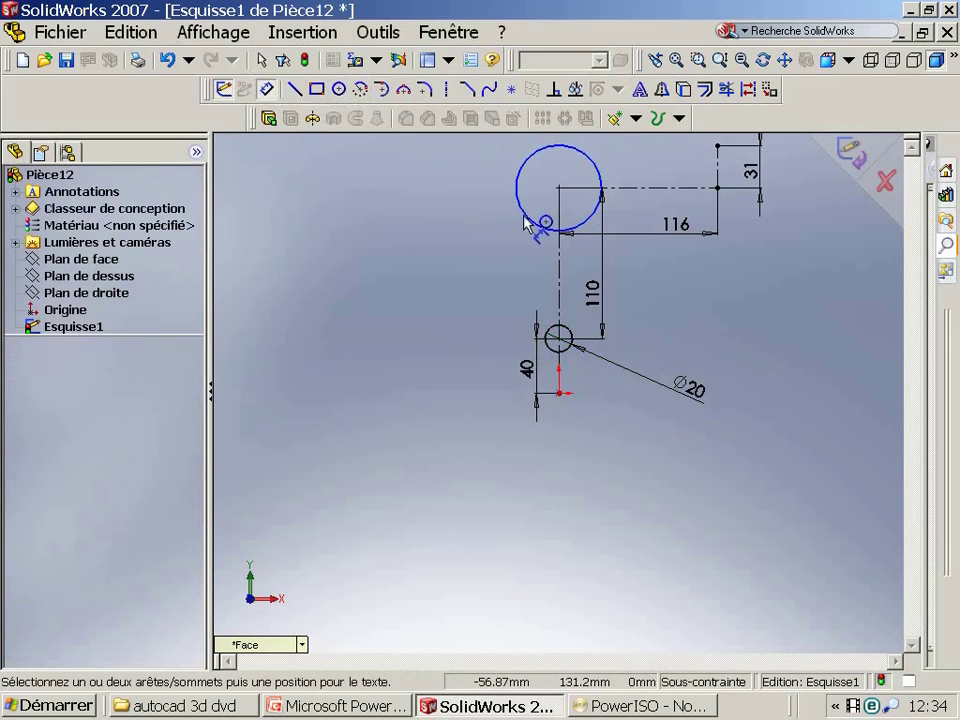
{"action": "left_click", "coordinate": [531, 221]}
{"action": "left_click", "coordinate": [437, 243]}
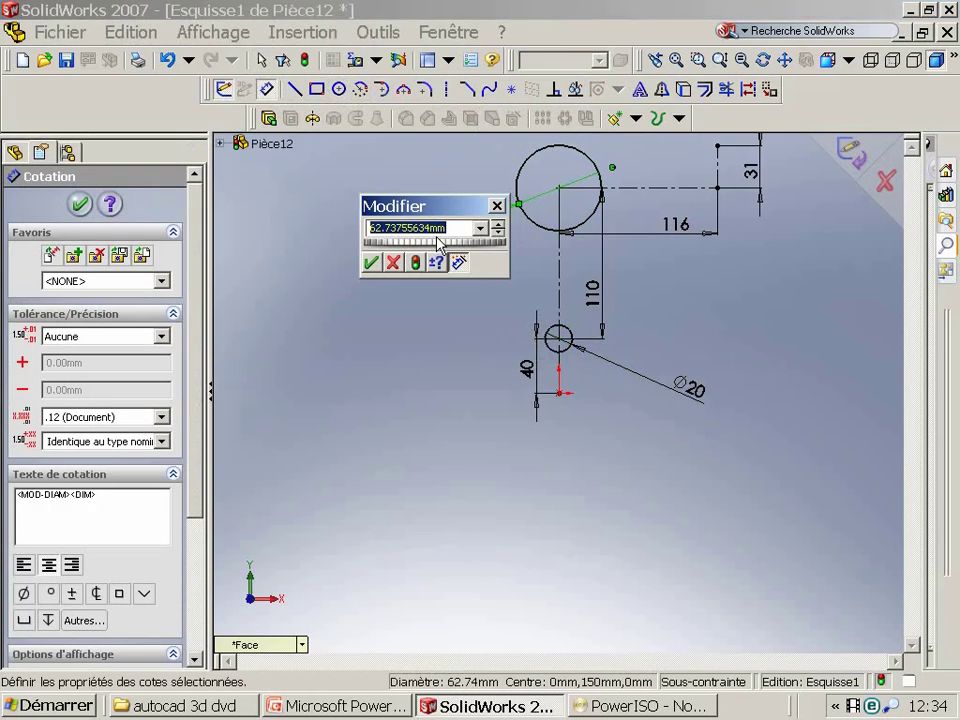
{"action": "type", "text": "80"}
{"action": "key", "text": "Return"}
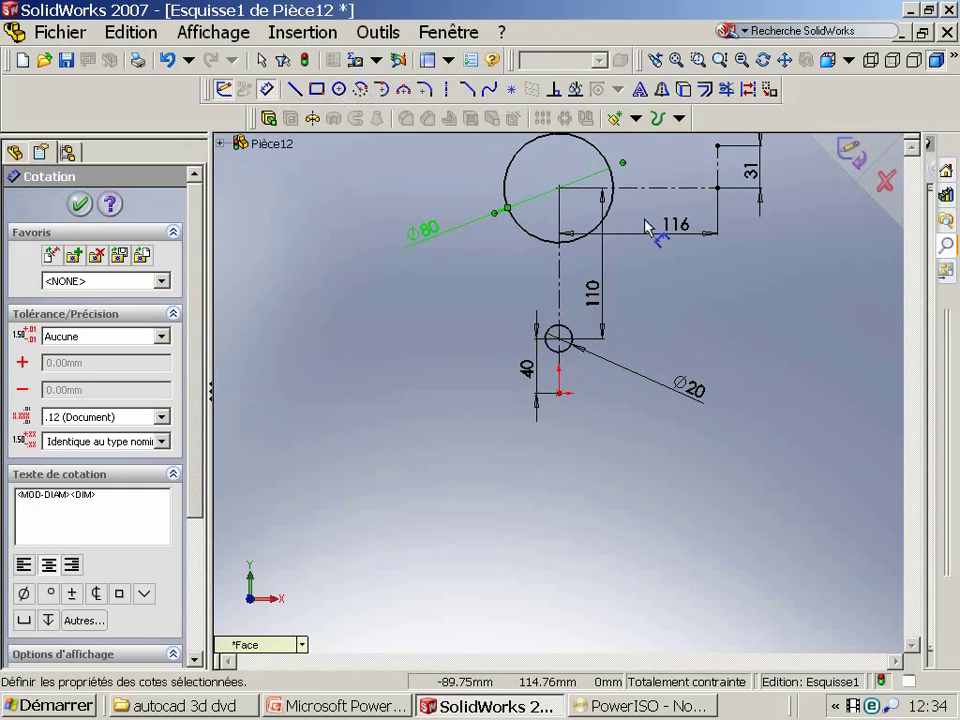
- Draw a Ø40 circle centred on the top-right corner point
{"action": "left_click", "coordinate": [339, 89]}
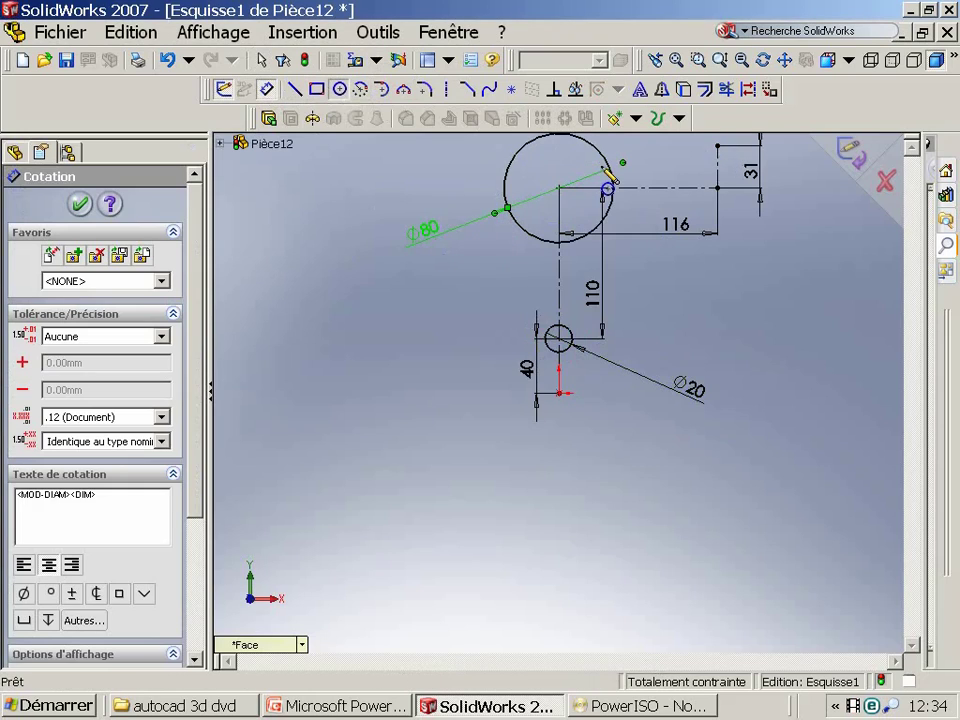
{"action": "left_click", "coordinate": [717, 146]}
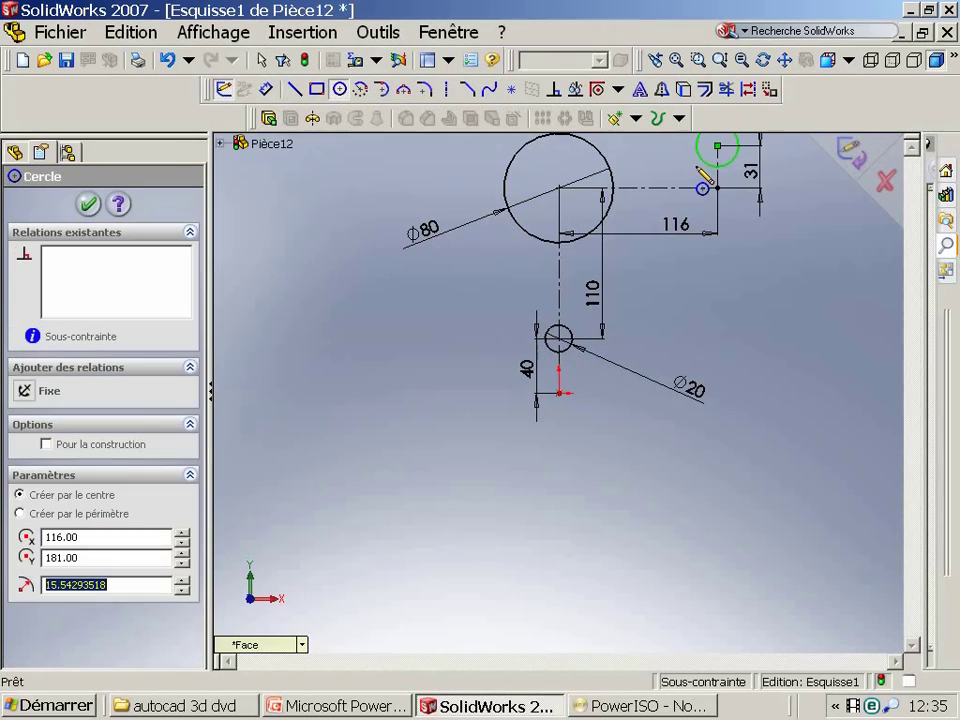
{"action": "left_click", "coordinate": [266, 89]}
{"action": "left_click", "coordinate": [735, 159]}
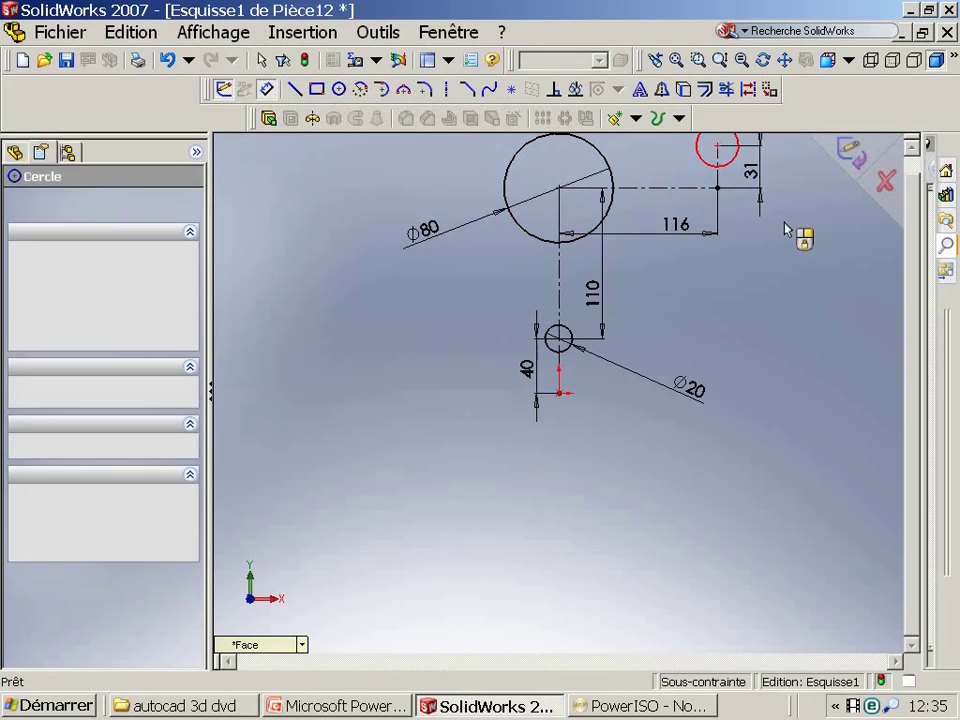
{"action": "left_click", "coordinate": [793, 219]}
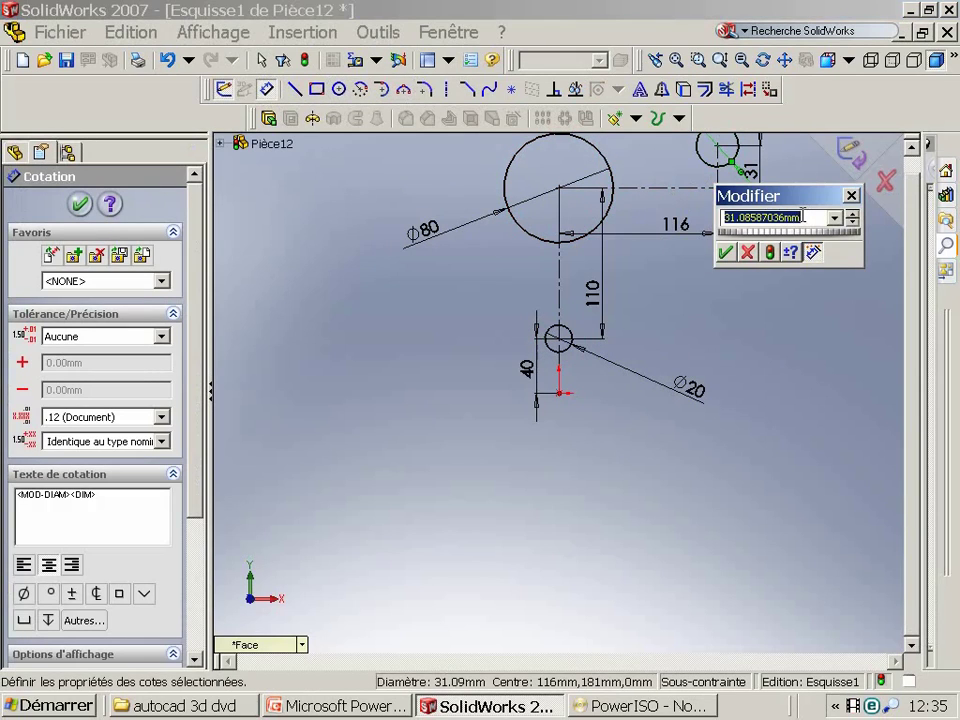
{"action": "type", "text": "40"}
{"action": "key", "text": "Return"}
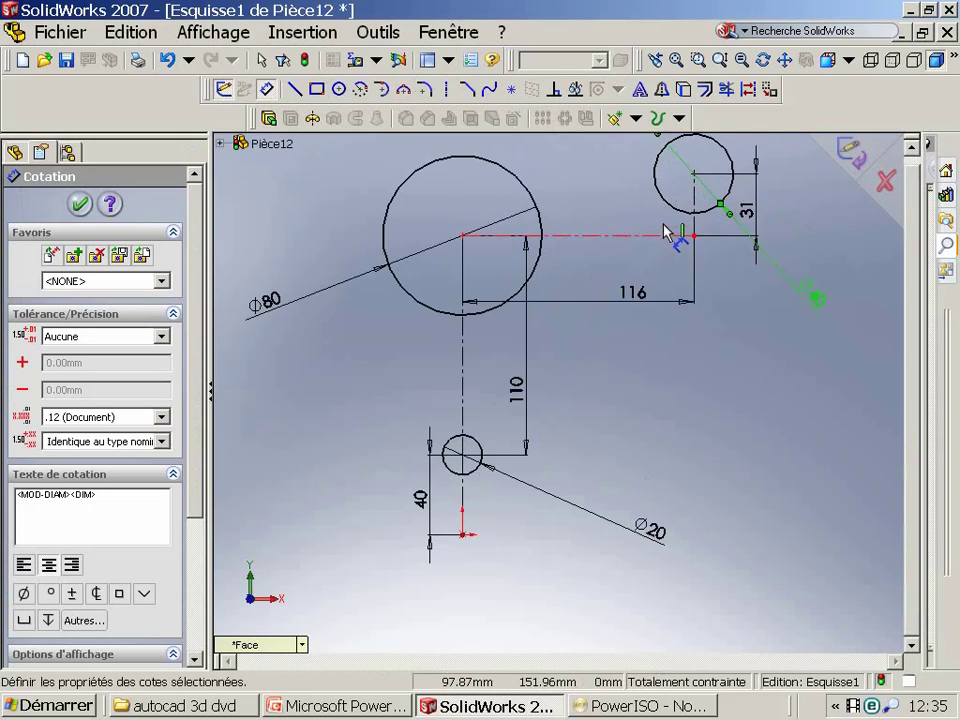
{"action": "key", "text": "Escape"}
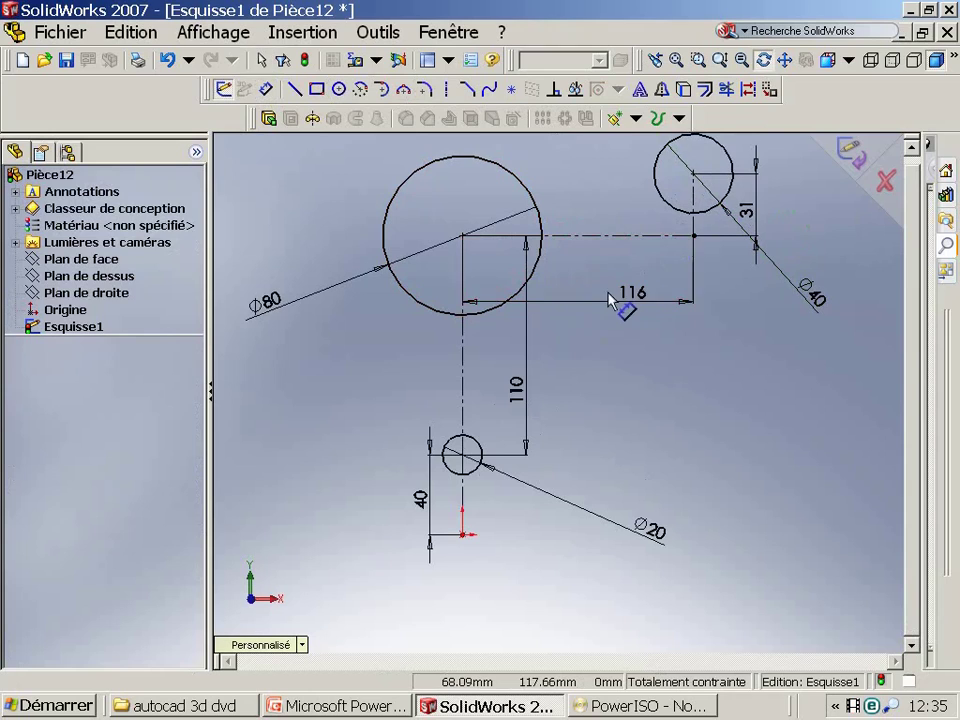
{"action": "left_click", "coordinate": [763, 60]}
{"action": "middle_click_drag", "start_coordinate": [687, 200], "coordinate": [681, 300], "text": "ctrl"}
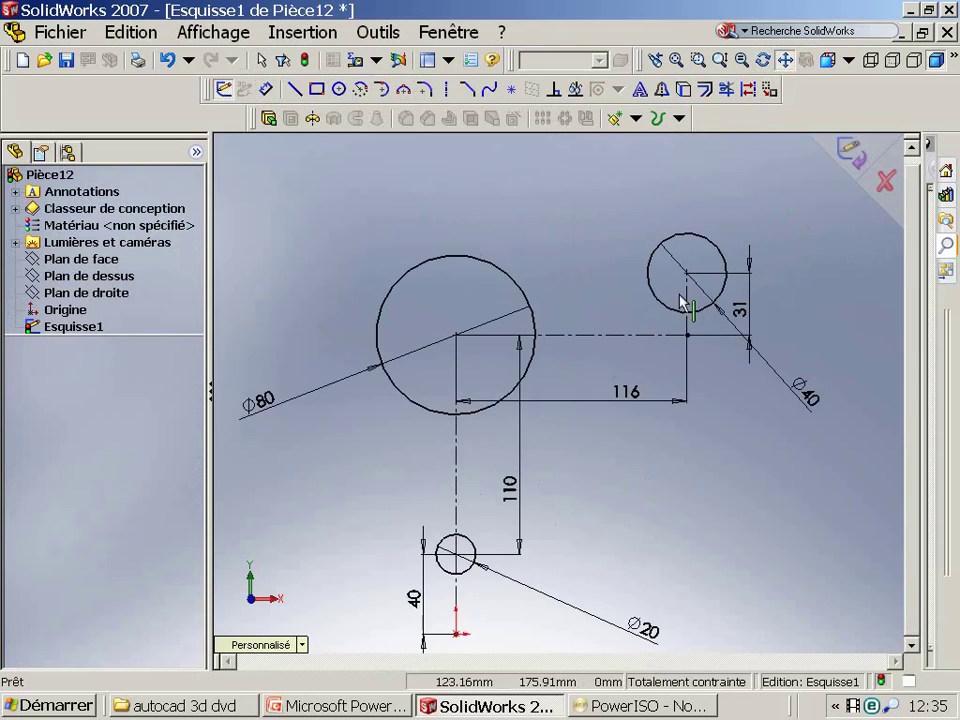
{"action": "left_click_drag", "start_coordinate": [508, 305], "coordinate": [514, 259]}
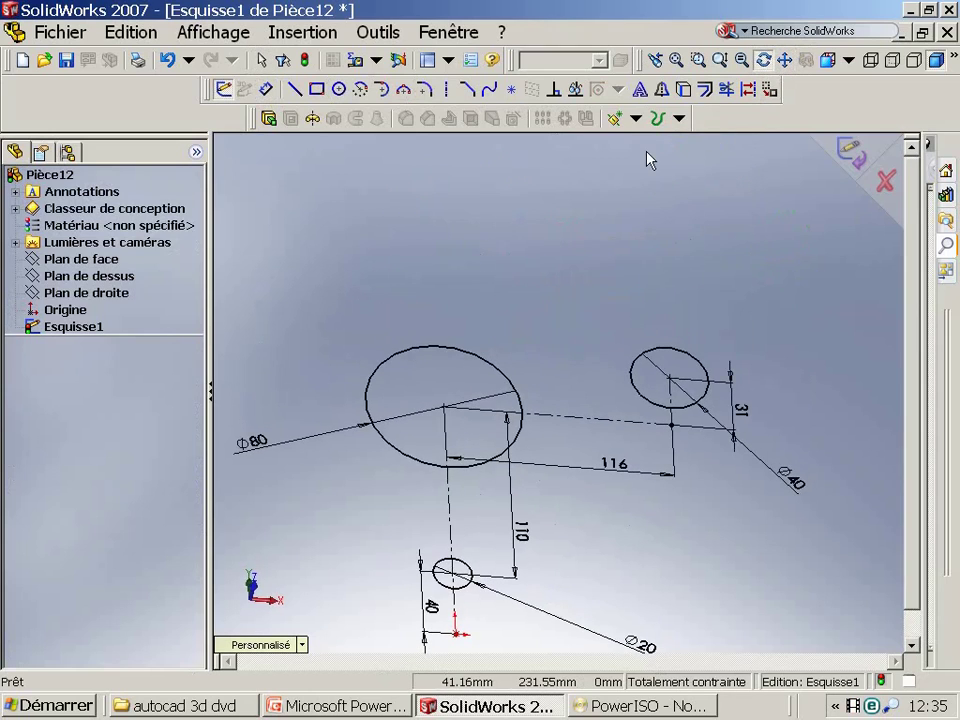
{"action": "key", "text": "Escape"}
{"action": "left_click", "coordinate": [848, 60]}
{"action": "left_click", "coordinate": [843, 66]}
{"action": "left_click", "coordinate": [848, 60]}
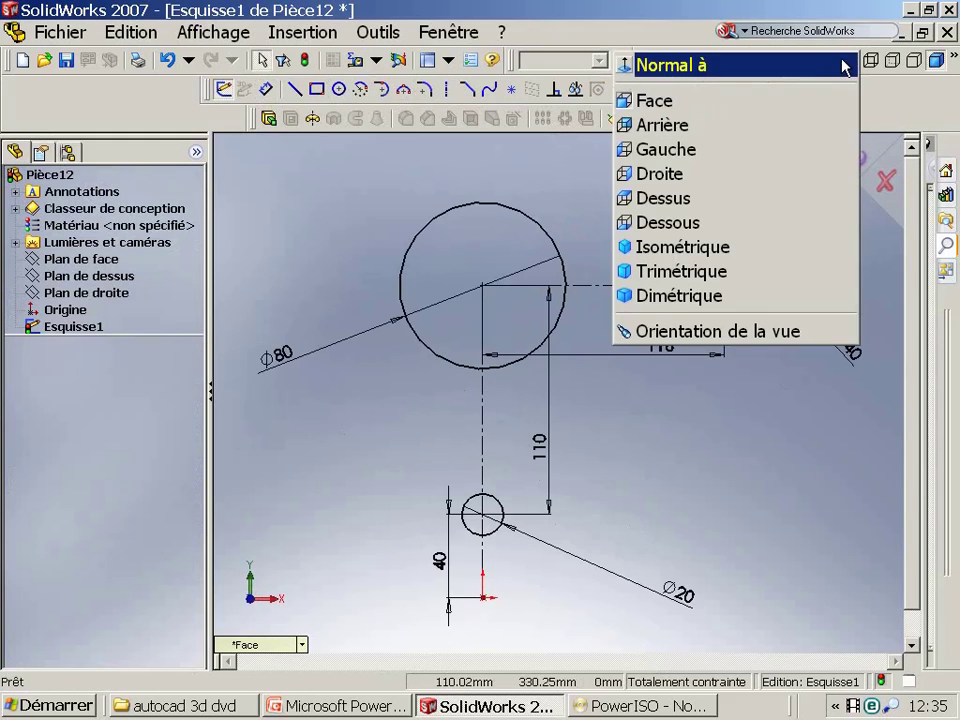
{"action": "left_click", "coordinate": [662, 125]}
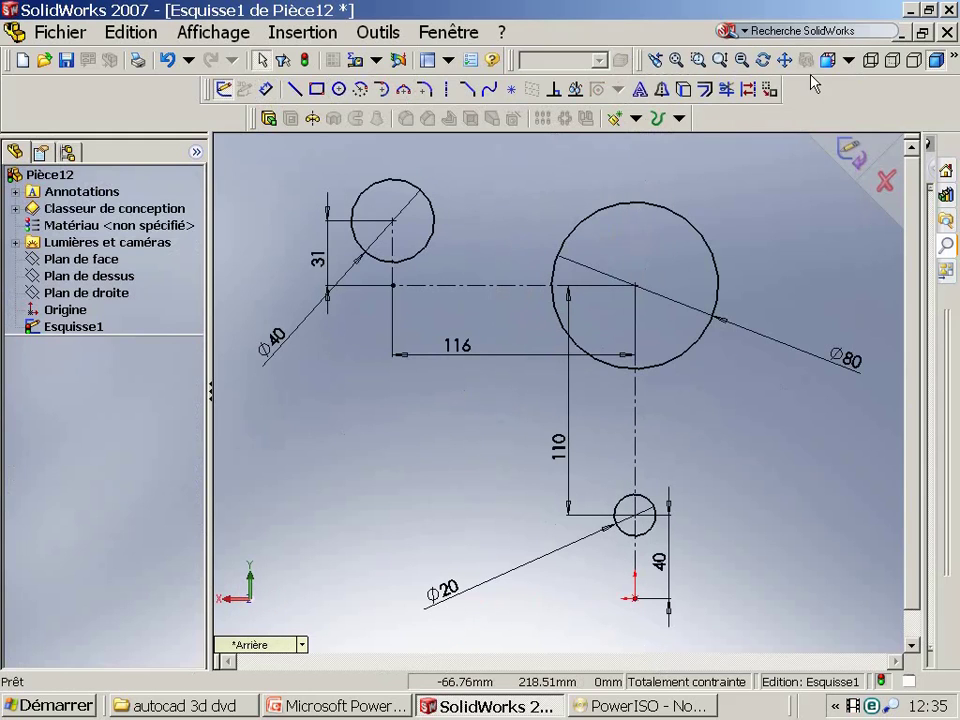
{"action": "left_click", "coordinate": [849, 61]}
{"action": "left_click", "coordinate": [802, 70]}
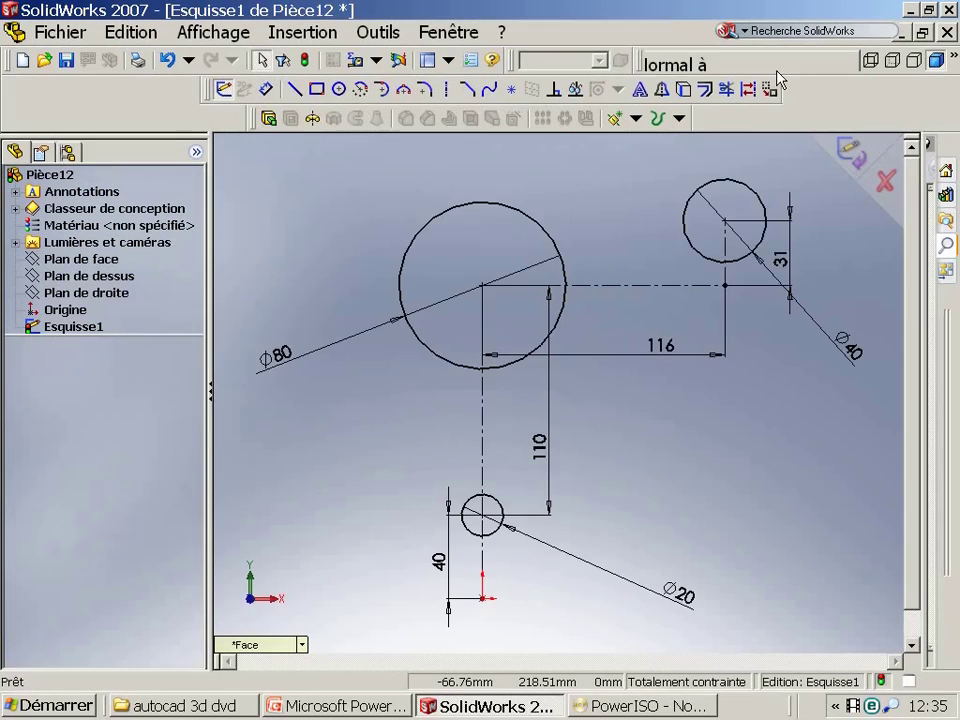
- Draw a vertical line left of the Ø20 circle down to origin level, then a short horizontal line leftward
{"action": "left_click", "coordinate": [297, 90]}
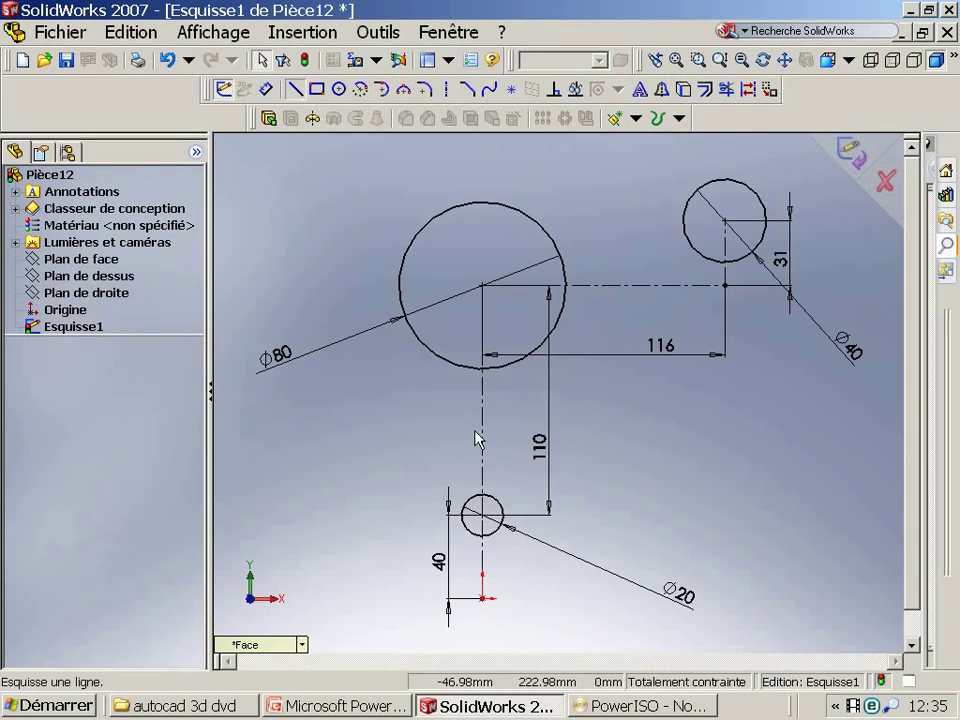
{"action": "left_click", "coordinate": [453, 484]}
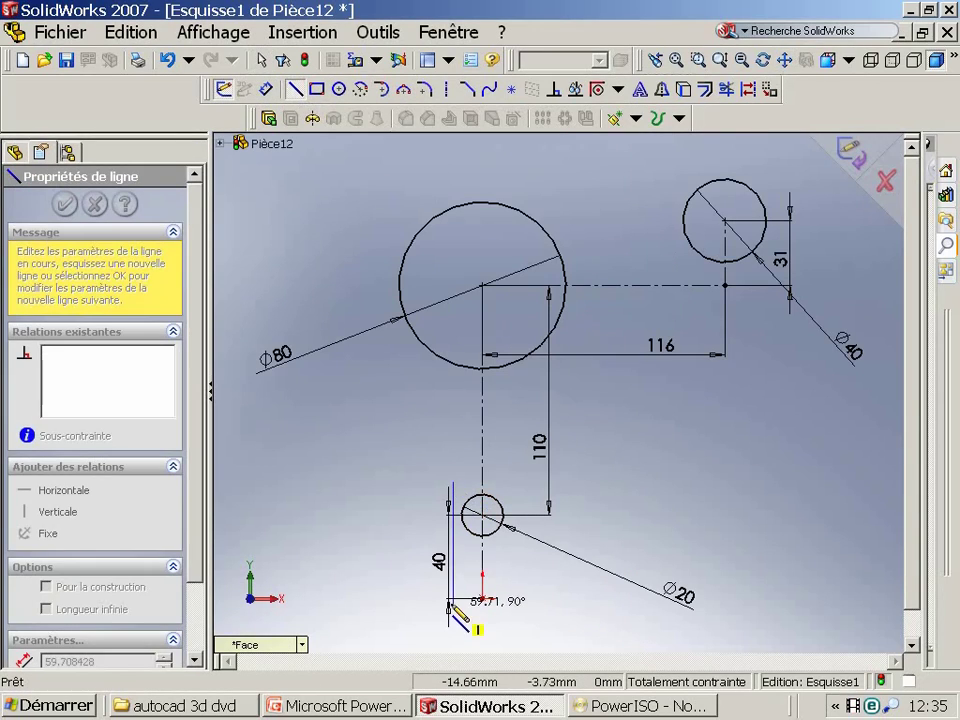
{"action": "left_click", "coordinate": [450, 597]}
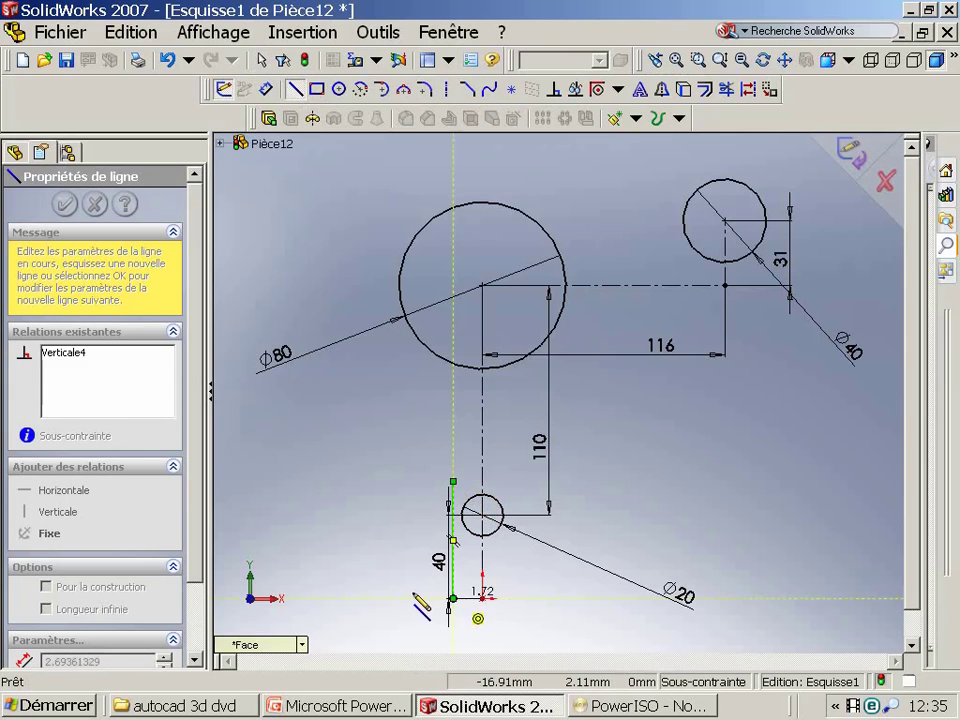
{"action": "left_click", "coordinate": [400, 600]}
{"action": "key", "text": "Escape"}
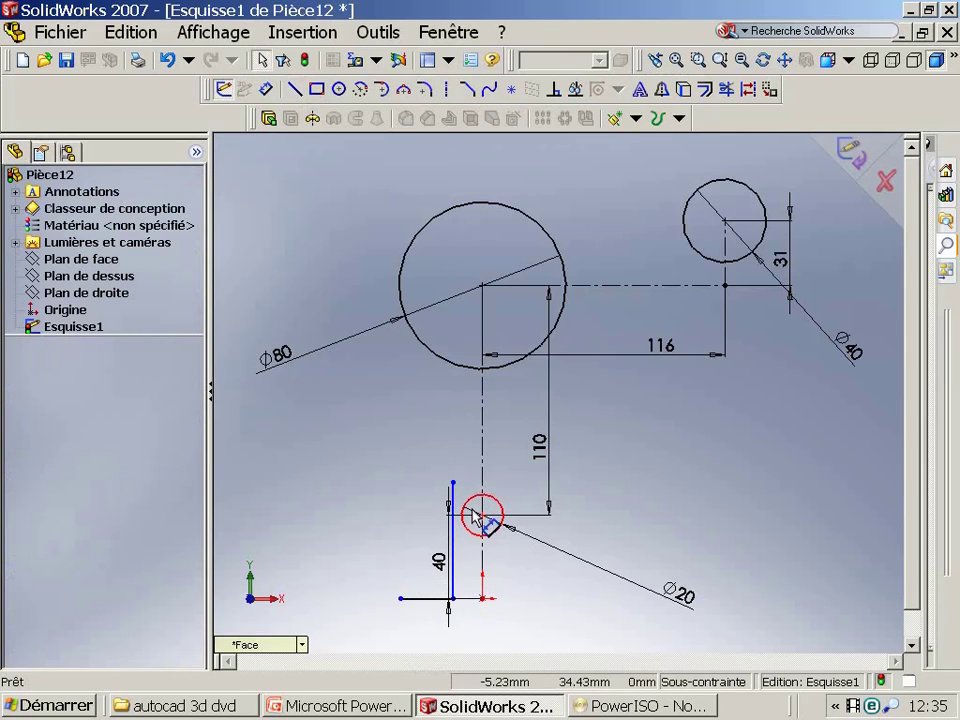
- Make the vertical line tangent to the Ø20 circle
{"action": "left_click", "coordinate": [466, 512]}
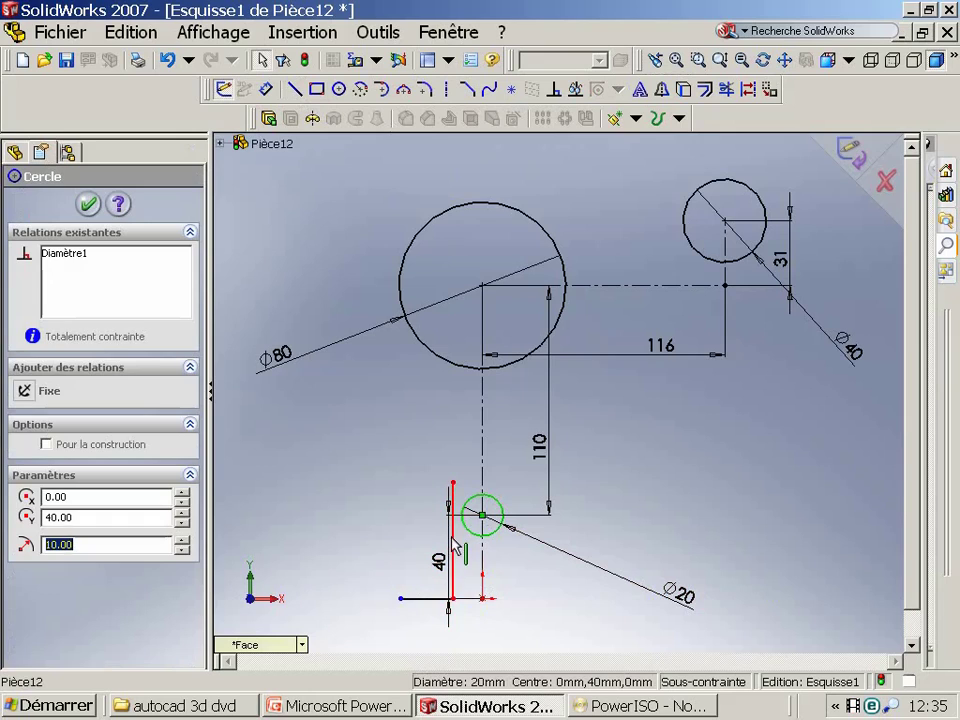
{"action": "left_click", "coordinate": [453, 515], "text": "ctrl"}
{"action": "left_click", "coordinate": [33, 500]}
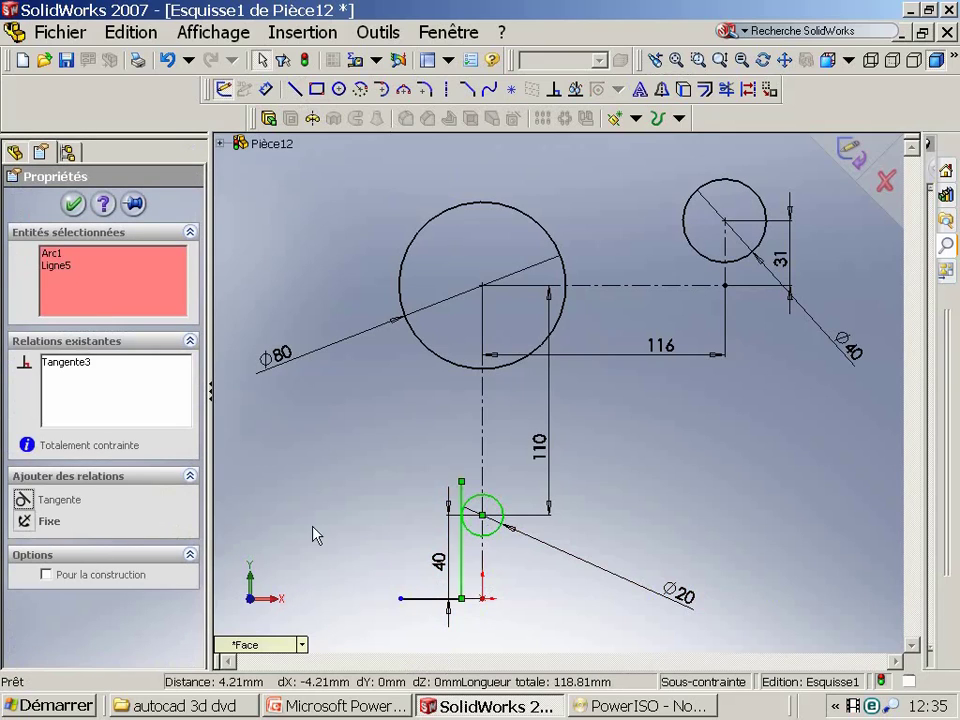
{"action": "key", "text": "Escape"}
{"action": "left_click", "coordinate": [727, 90]}
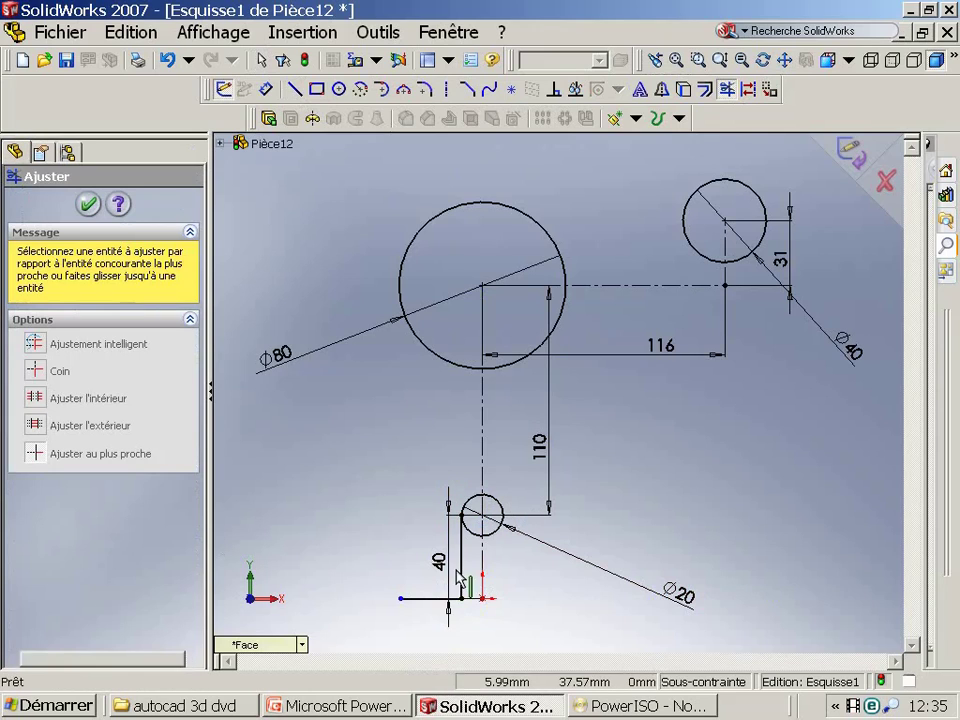
{"action": "key", "text": "Escape"}
{"action": "left_click", "coordinate": [266, 89]}
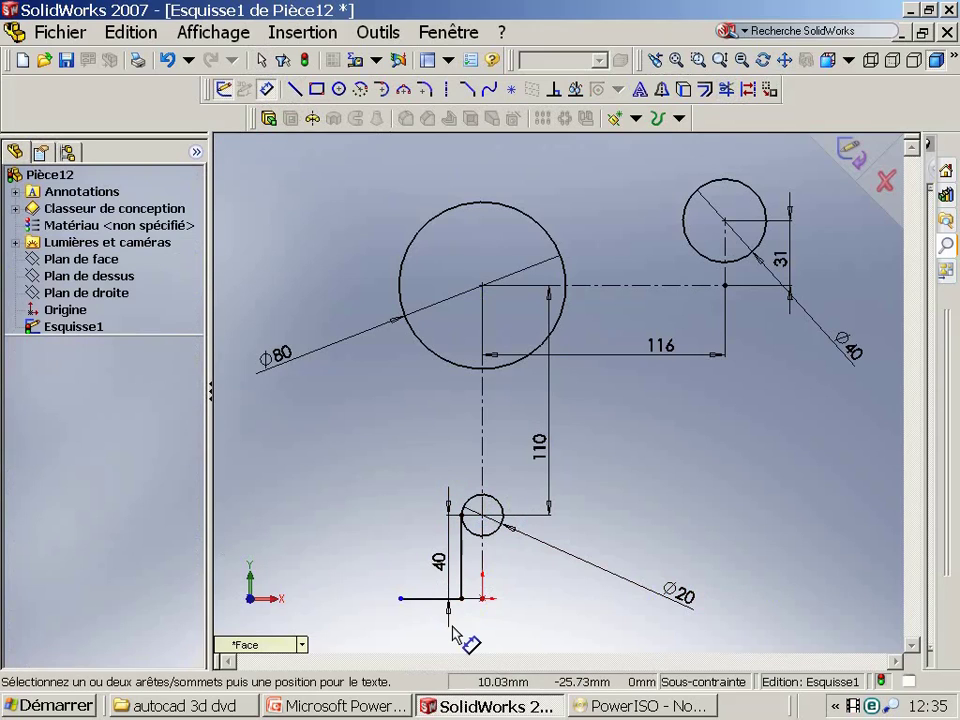
- Dimension the bottom horizontal line to 25 mm
{"action": "left_click", "coordinate": [430, 599]}
{"action": "left_click", "coordinate": [437, 650]}
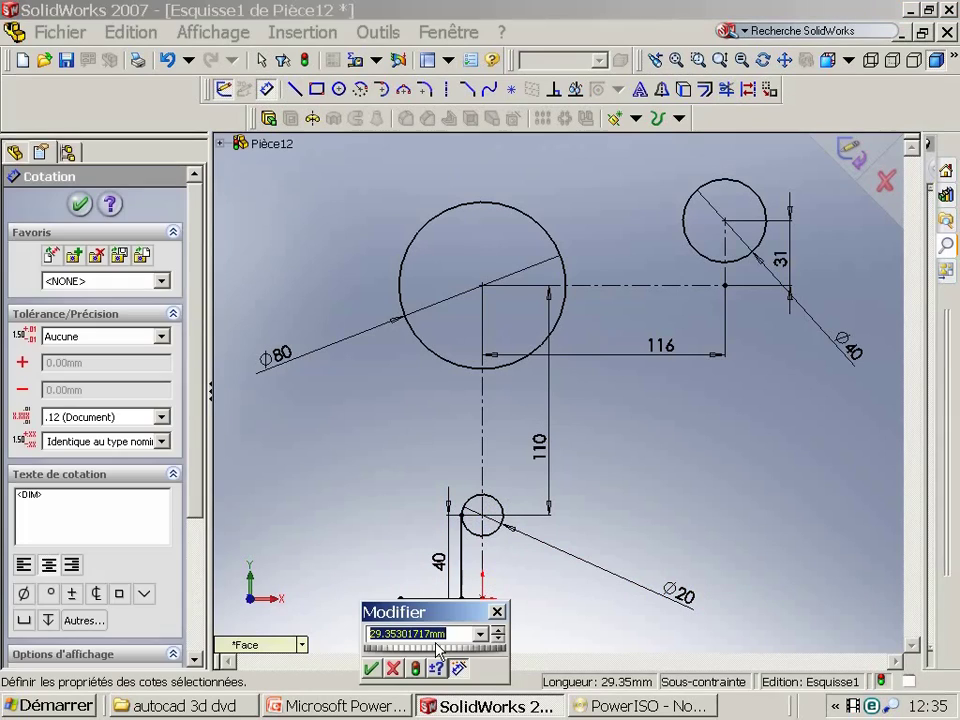
{"action": "type", "text": "25"}
{"action": "key", "text": "Return"}
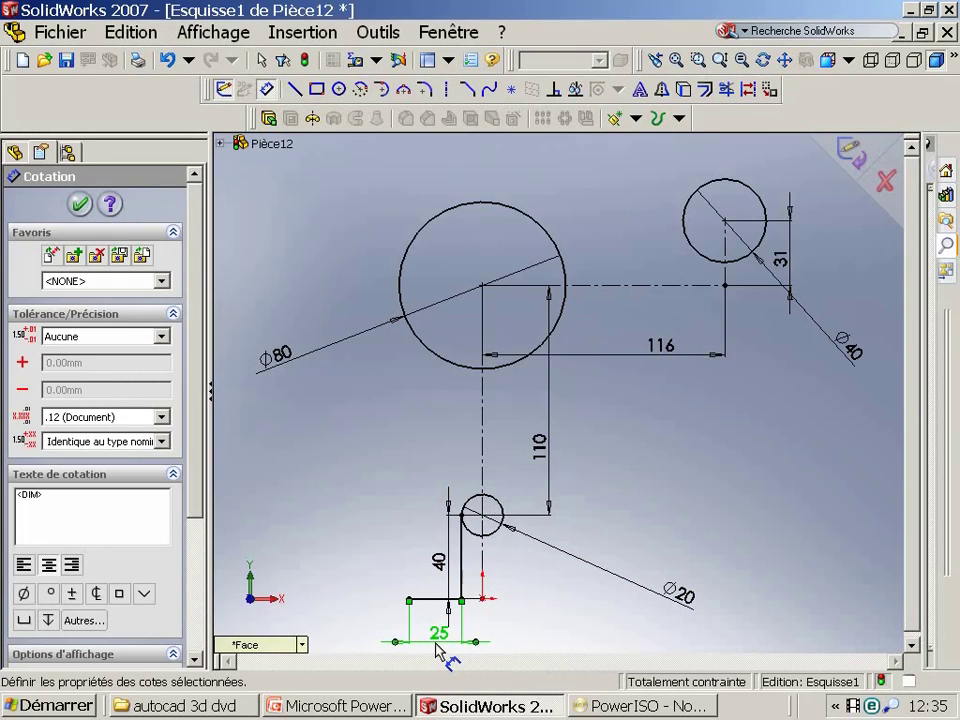
{"action": "key", "text": "Escape"}
- Mirror the vertical and bottom lines about the vertical centreline
{"action": "left_click", "coordinate": [461, 596]}
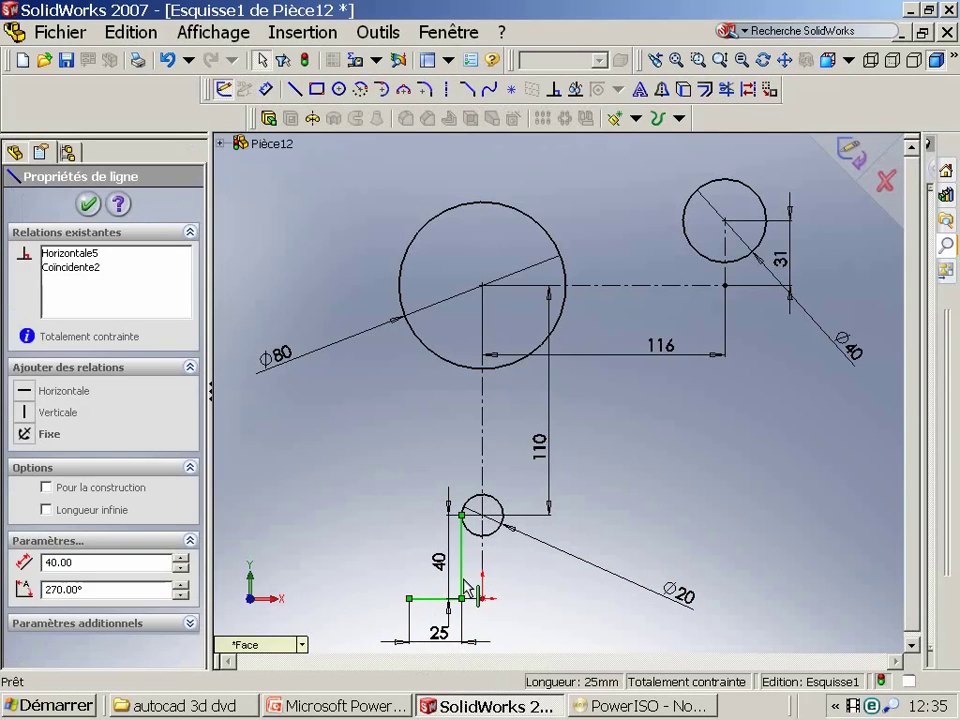
{"action": "left_click", "coordinate": [450, 598], "text": "ctrl"}
{"action": "left_click", "coordinate": [662, 90]}
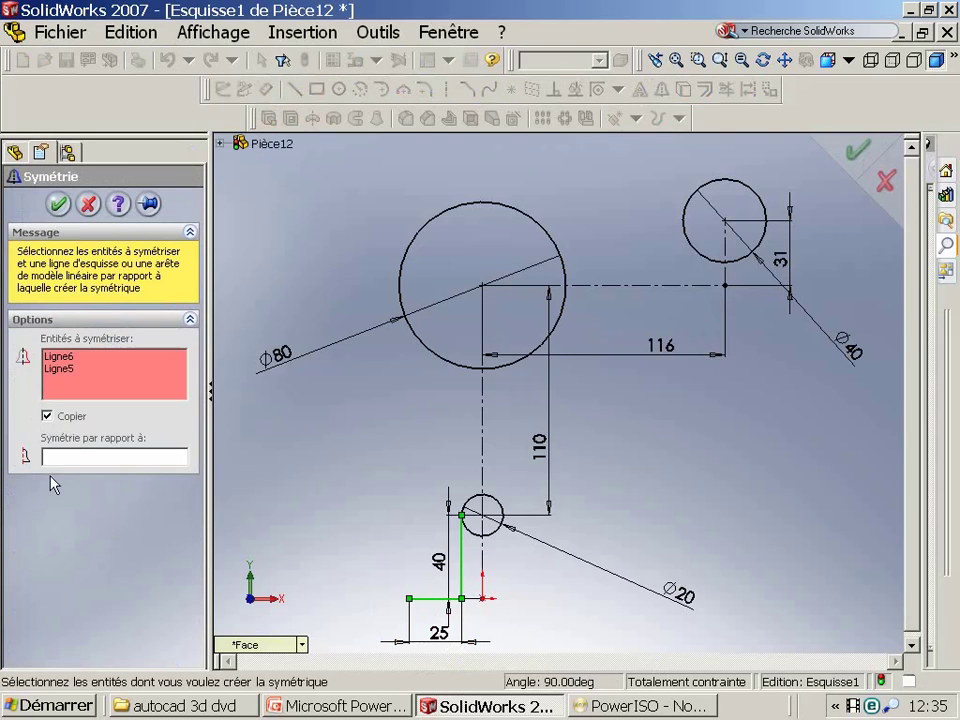
{"action": "left_click", "coordinate": [483, 549]}
{"action": "left_click", "coordinate": [60, 205]}
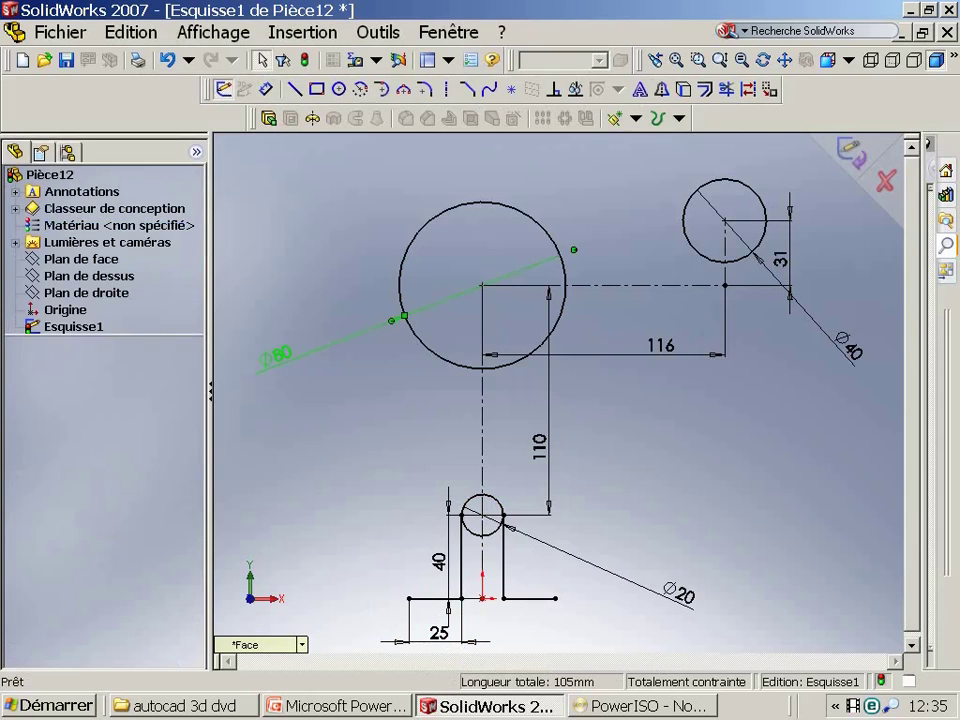
- Trim away the lower half of the Ø20 circle inside the slot
{"action": "left_click", "coordinate": [273, 355]}
{"action": "left_click", "coordinate": [727, 91]}
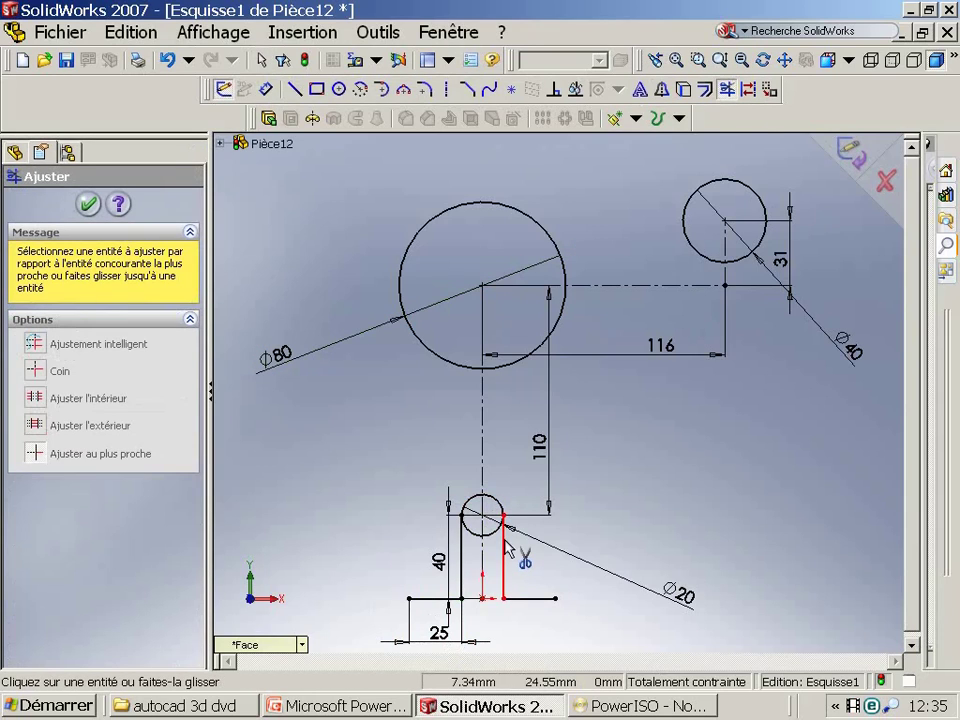
{"action": "left_click", "coordinate": [476, 537]}
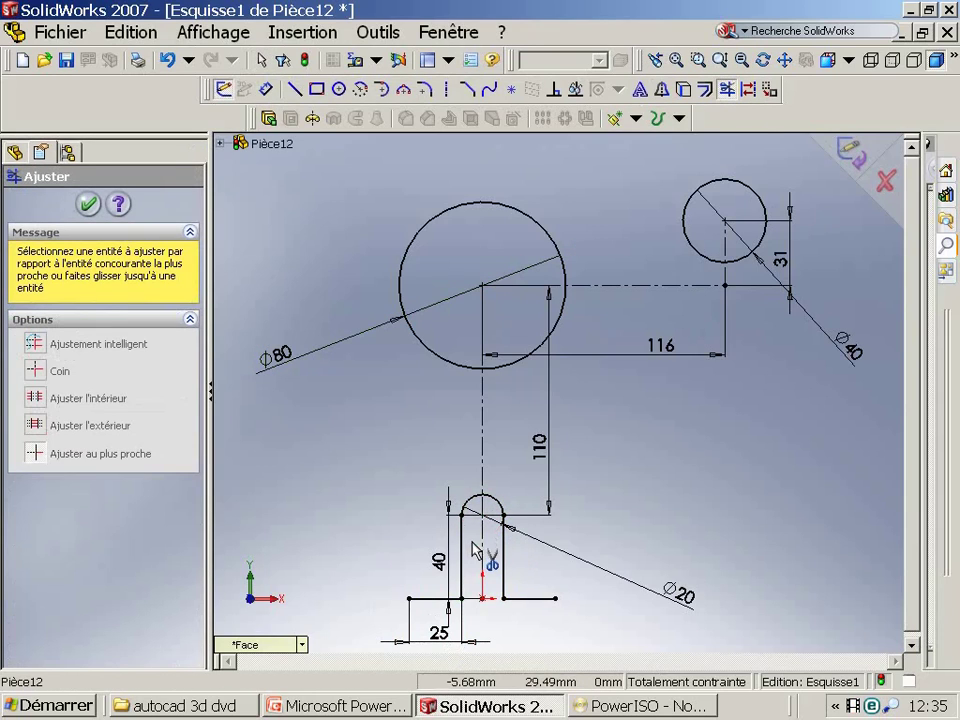
{"action": "key", "text": "Escape"}
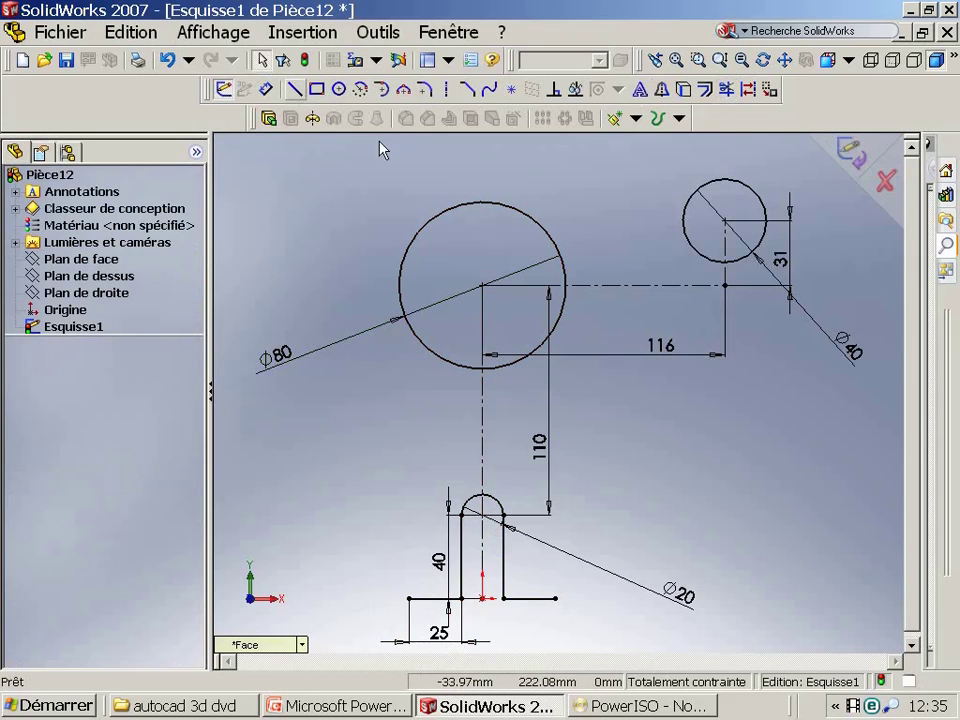
{"action": "left_click", "coordinate": [296, 89]}
- Draw a line above both circles and make it tangent to the Ø40 and Ø80 circles
{"action": "left_click", "coordinate": [752, 144]}
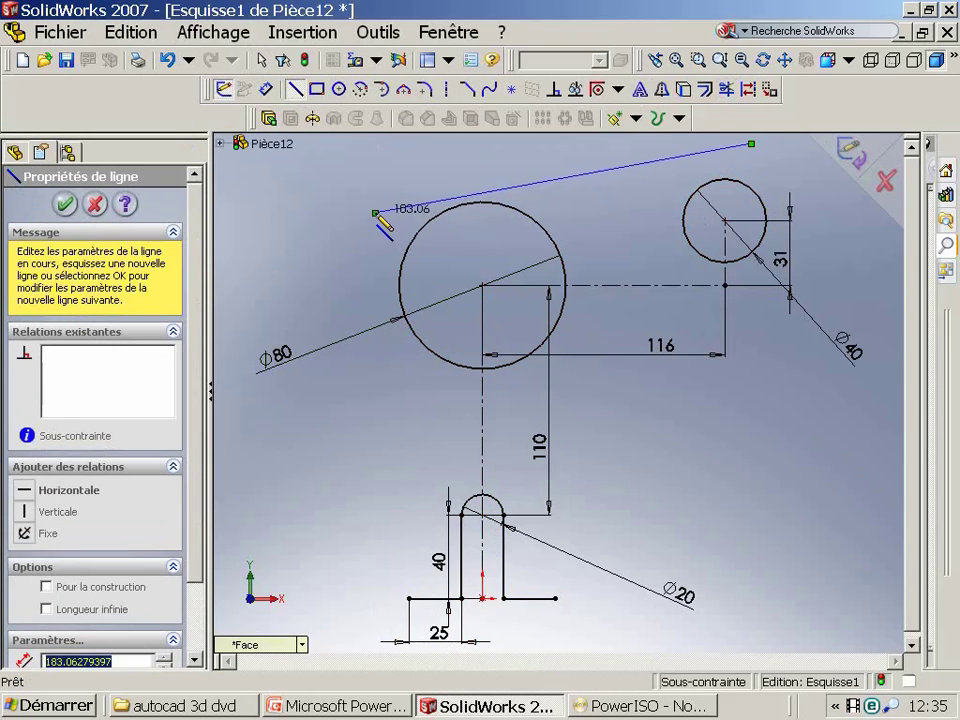
{"action": "left_click", "coordinate": [376, 213]}
{"action": "key", "text": "Escape"}
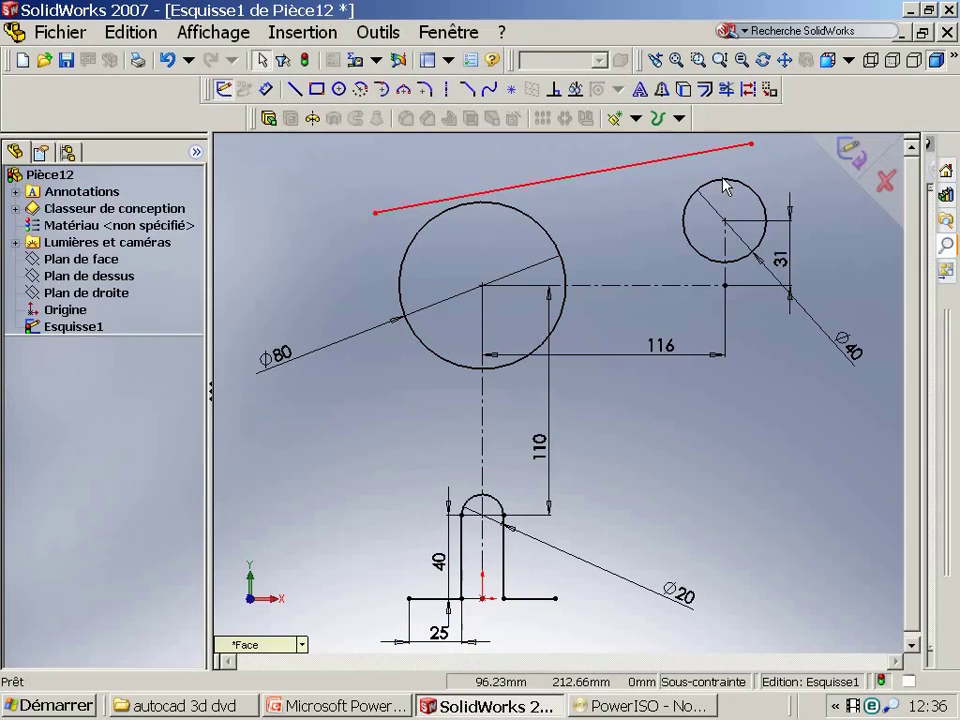
{"action": "left_click", "coordinate": [727, 190], "text": "ctrl"}
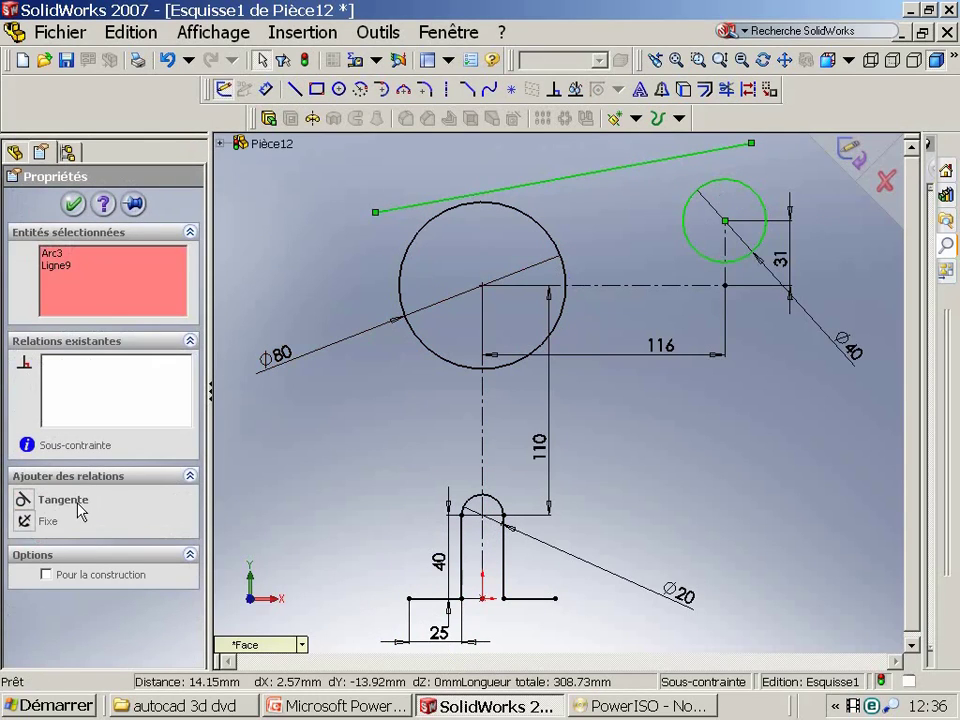
{"action": "left_click", "coordinate": [60, 499]}
{"action": "left_click", "coordinate": [410, 177]}
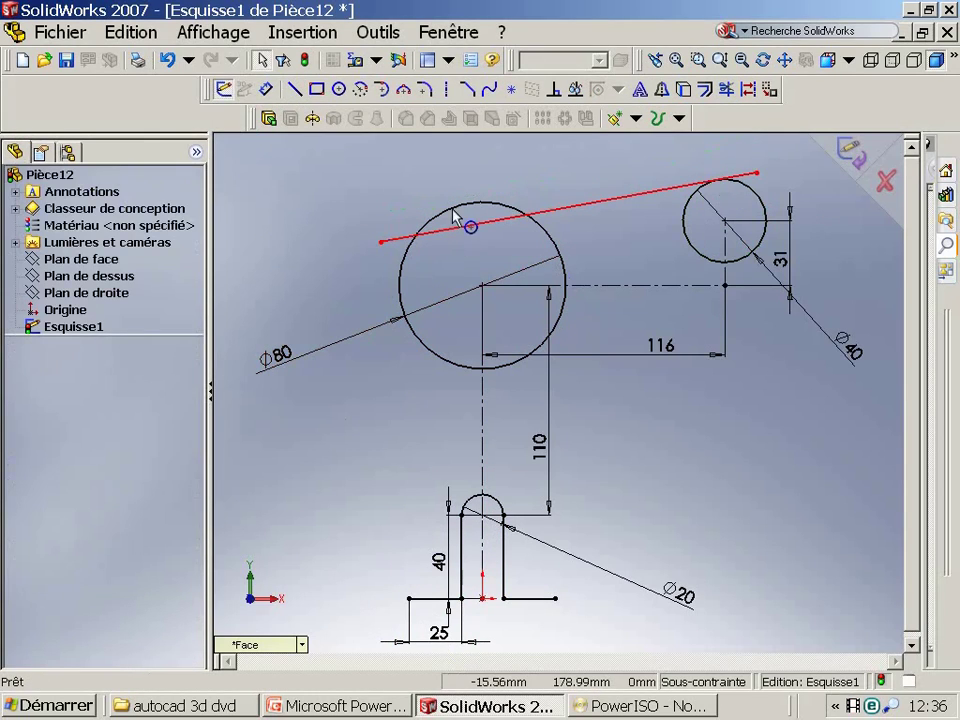
{"action": "left_click", "coordinate": [456, 219]}
{"action": "left_click", "coordinate": [402, 264], "text": "ctrl"}
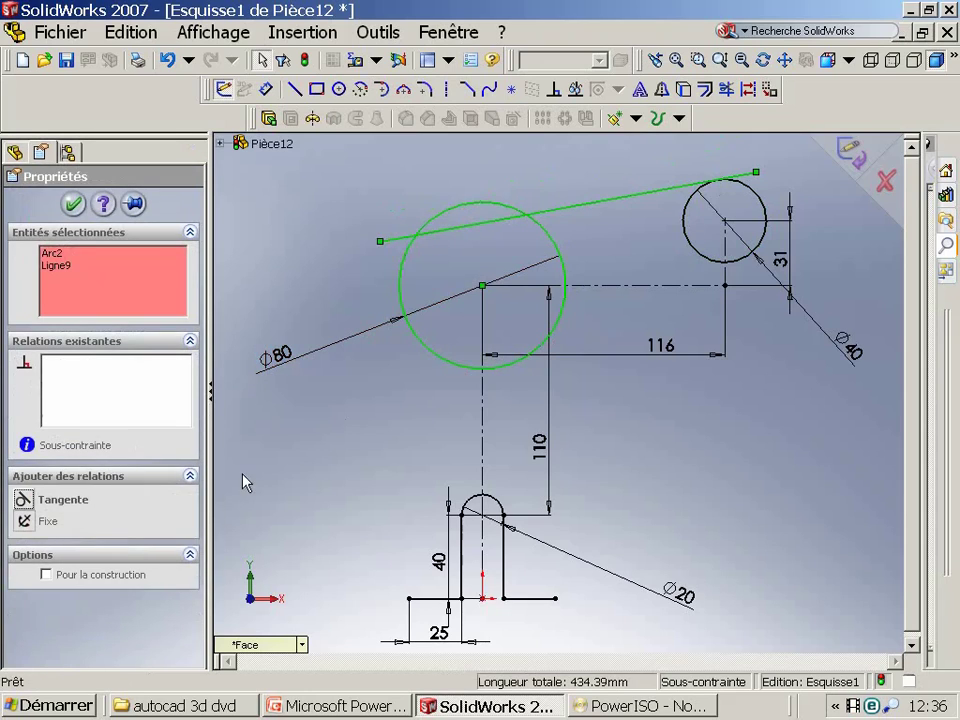
{"action": "left_click", "coordinate": [60, 499]}
{"action": "left_click", "coordinate": [690, 150]}
- Trim the top line's overhanging ends beyond the Ø40 and Ø80 circles
{"action": "left_click", "coordinate": [726, 89]}
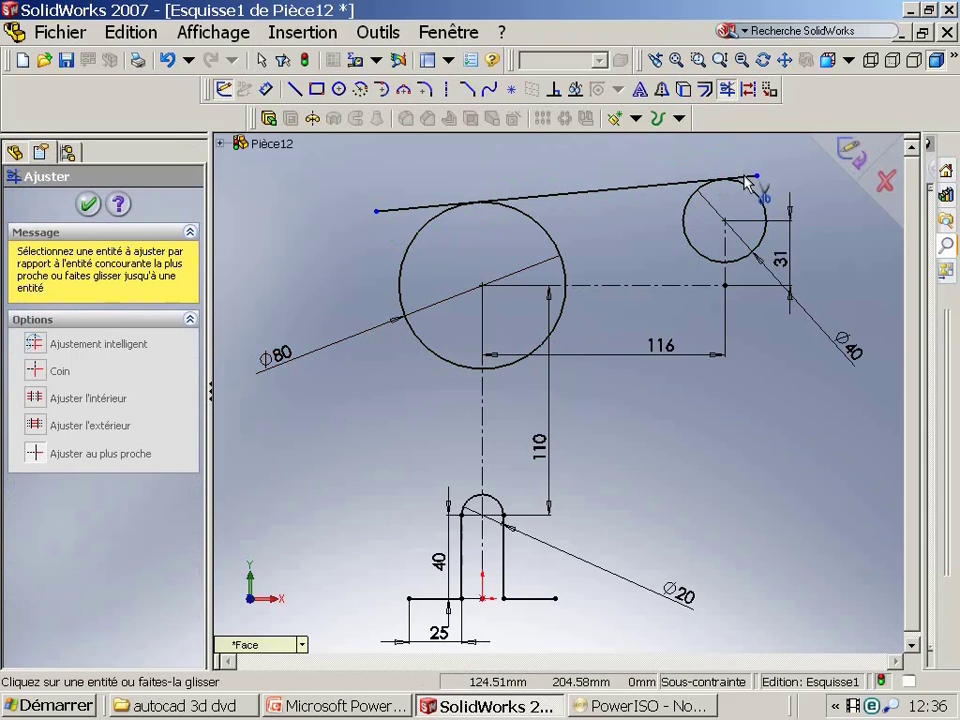
{"action": "left_click", "coordinate": [746, 177]}
{"action": "left_click", "coordinate": [423, 208]}
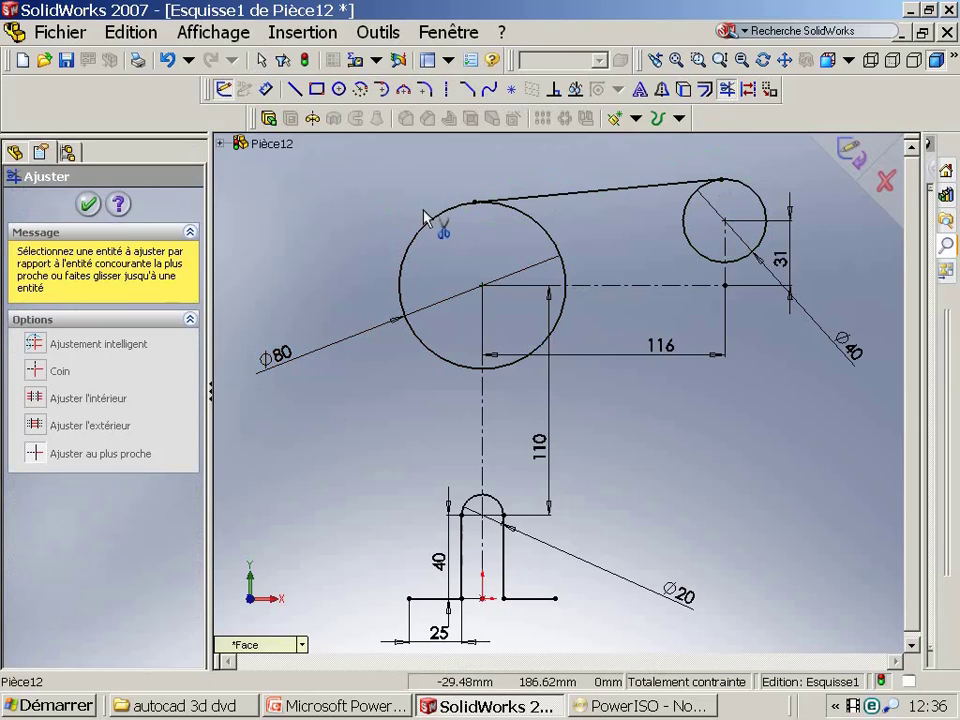
{"action": "key", "text": "Escape"}
- Draw a left edge up from the bottom-left corner, tangent to the Ø80 circle, and trim its top
{"action": "left_click", "coordinate": [295, 89]}
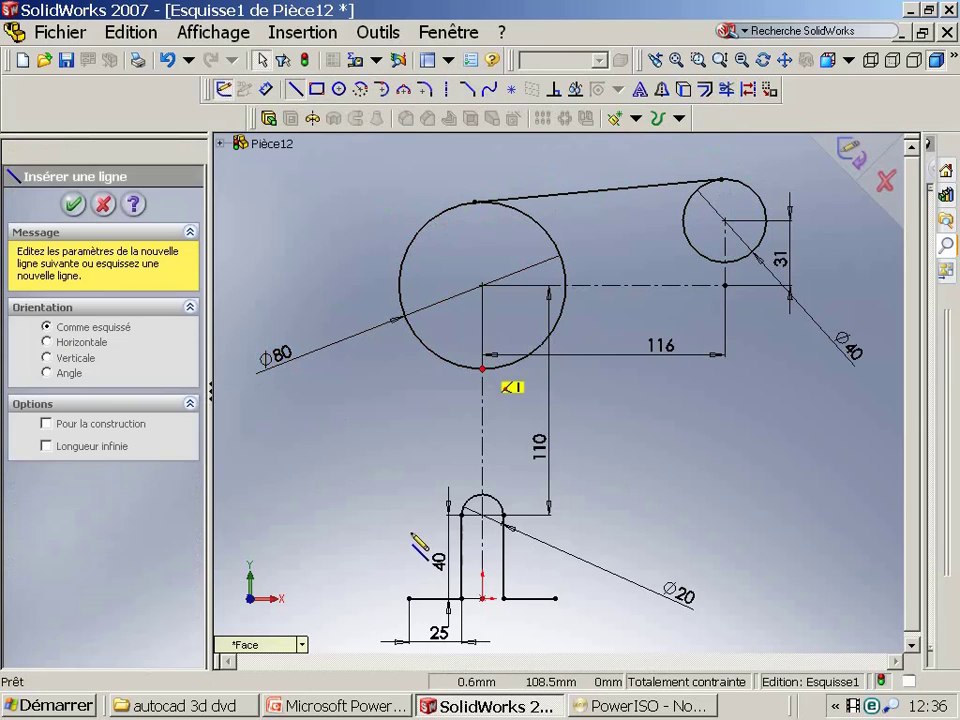
{"action": "left_click_drag", "start_coordinate": [410, 598], "coordinate": [374, 210]}
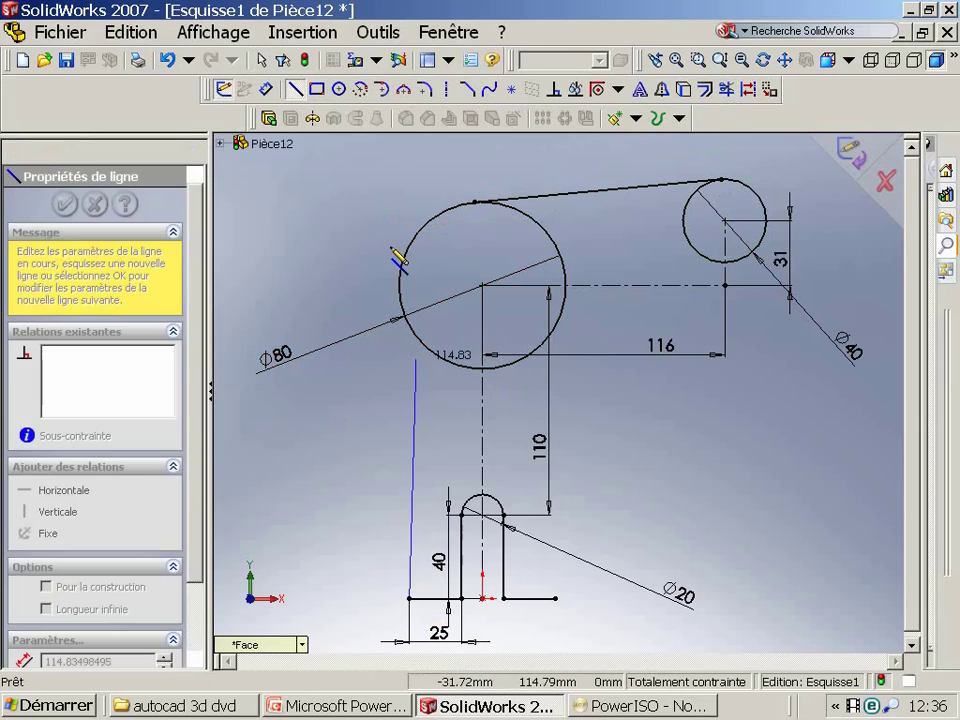
{"action": "key", "text": "Escape"}
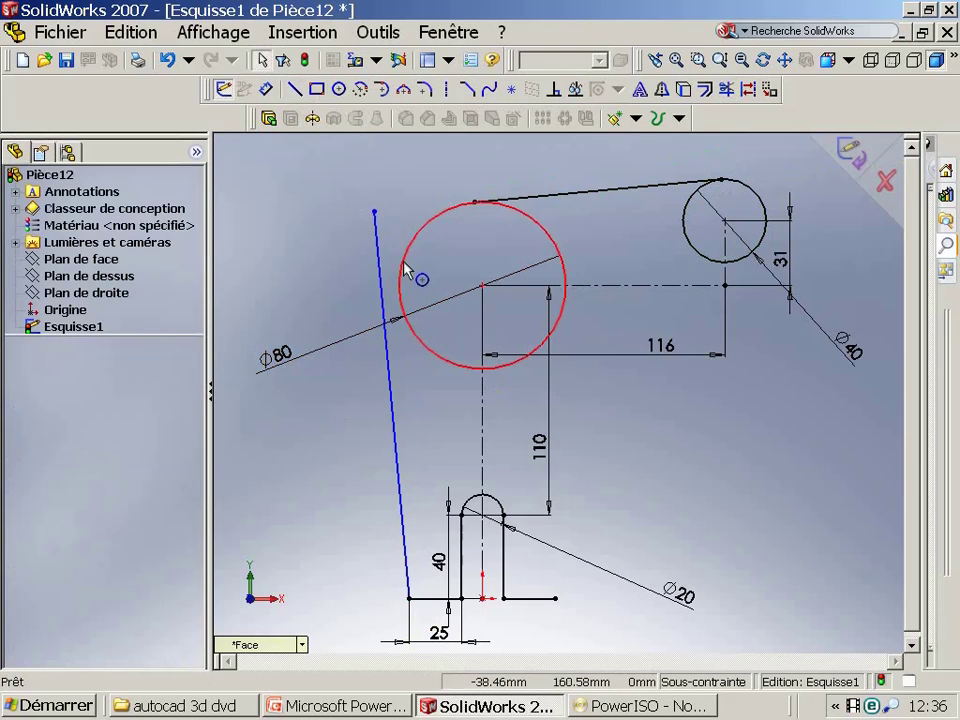
{"action": "left_click", "coordinate": [401, 270]}
{"action": "left_click", "coordinate": [383, 313], "text": "ctrl"}
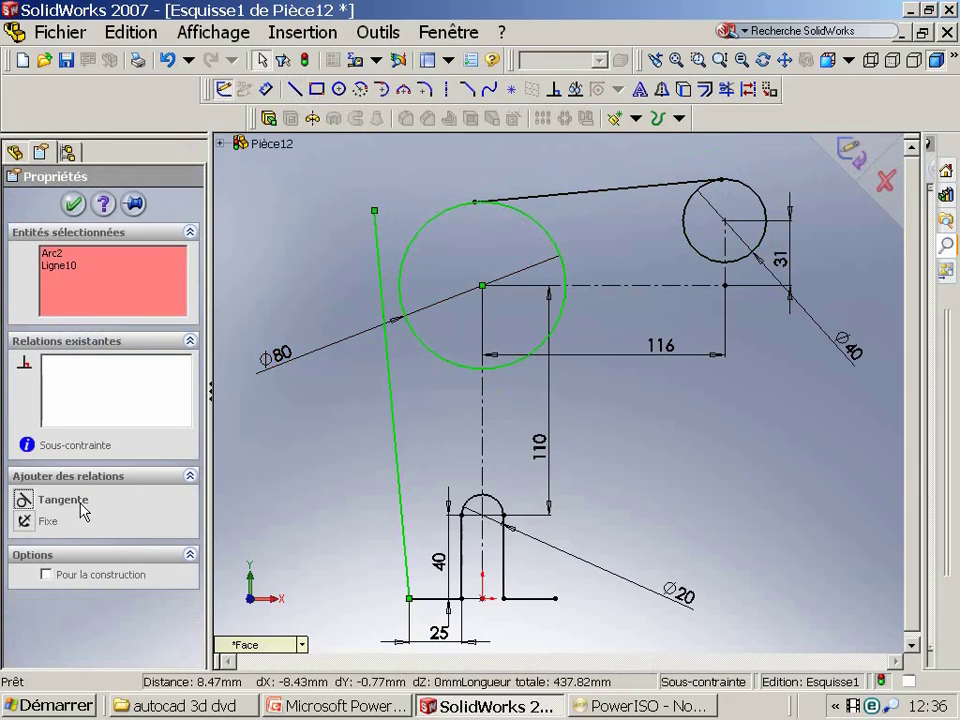
{"action": "left_click", "coordinate": [83, 499]}
{"action": "left_click", "coordinate": [553, 336]}
{"action": "left_click", "coordinate": [727, 89]}
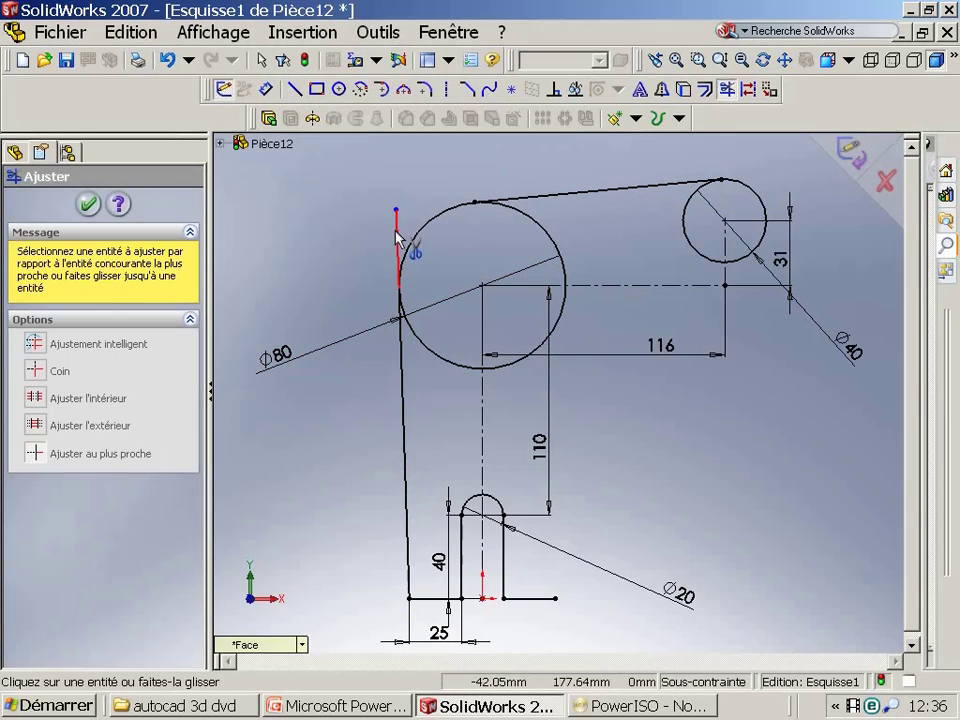
{"action": "left_click", "coordinate": [397, 238]}
{"action": "key", "text": "Escape"}
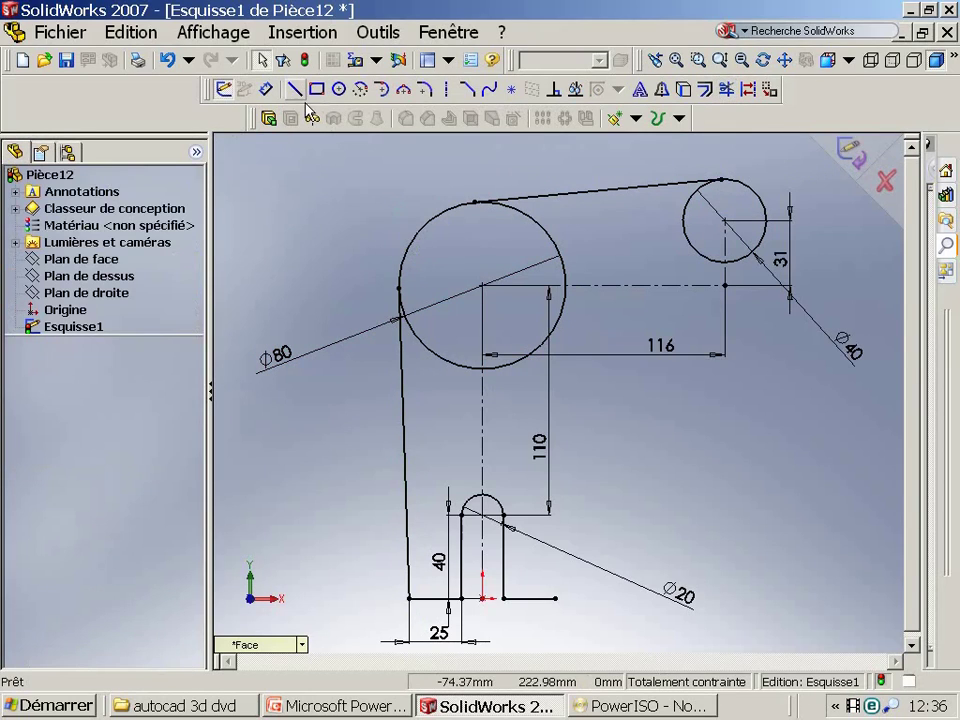
- Draw a short vertical line up from the bottom edge's right end and centre a large circle at lower right
{"action": "left_click", "coordinate": [295, 89]}
{"action": "left_click", "coordinate": [555, 598]}
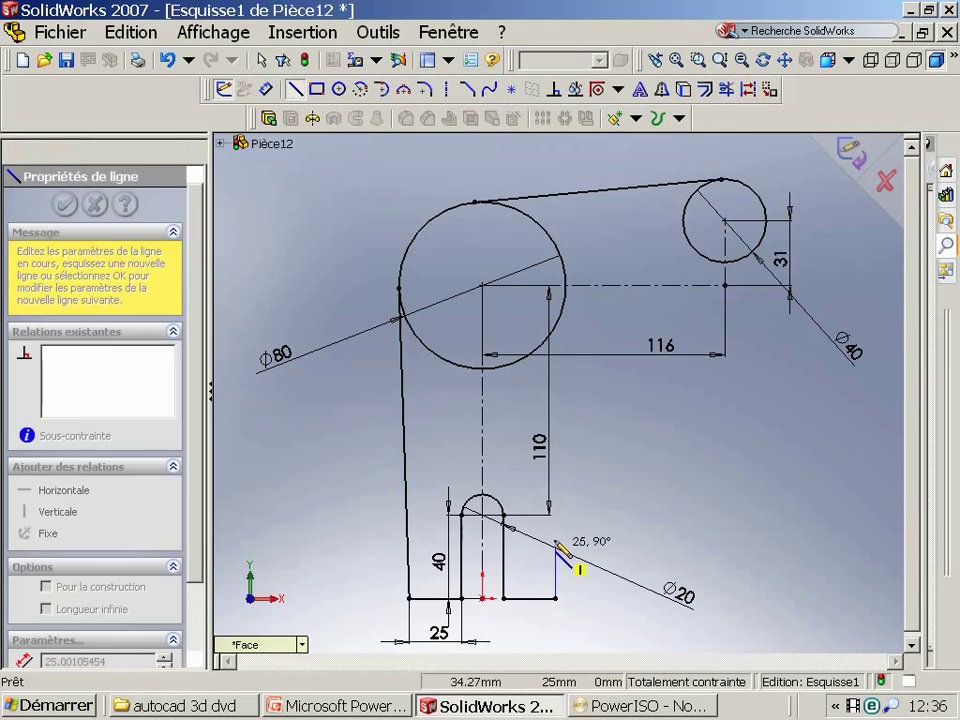
{"action": "left_click", "coordinate": [555, 541]}
{"action": "key", "text": "Escape"}
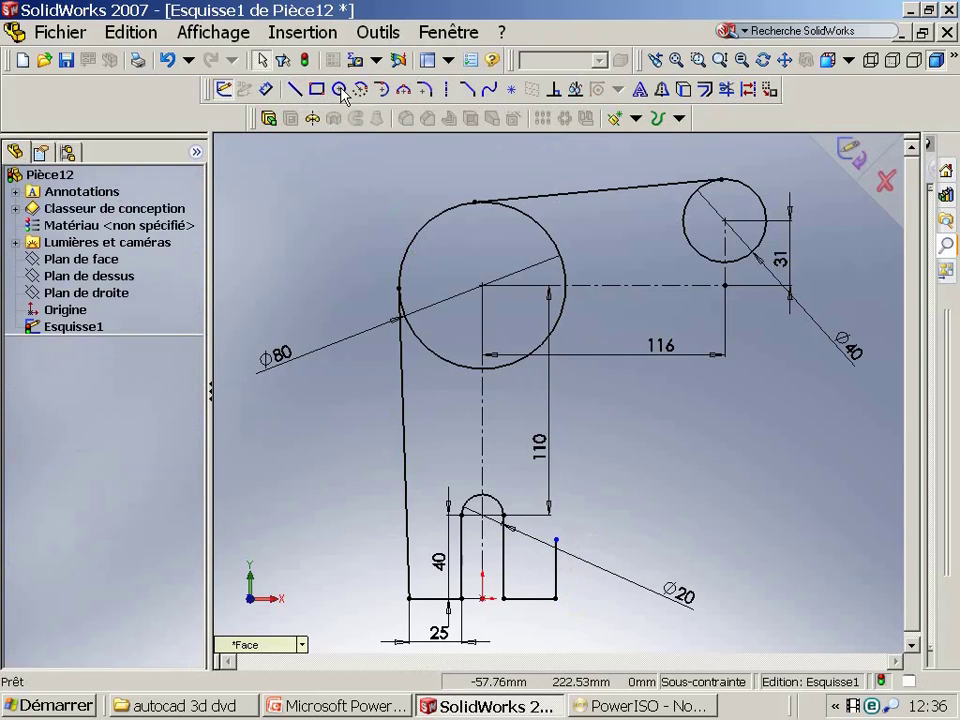
{"action": "left_click", "coordinate": [340, 89]}
{"action": "left_click", "coordinate": [736, 530]}
- Size the large circle and make it tangent to the Ø40 circle and the short vertical line
{"action": "left_click", "coordinate": [668, 392]}
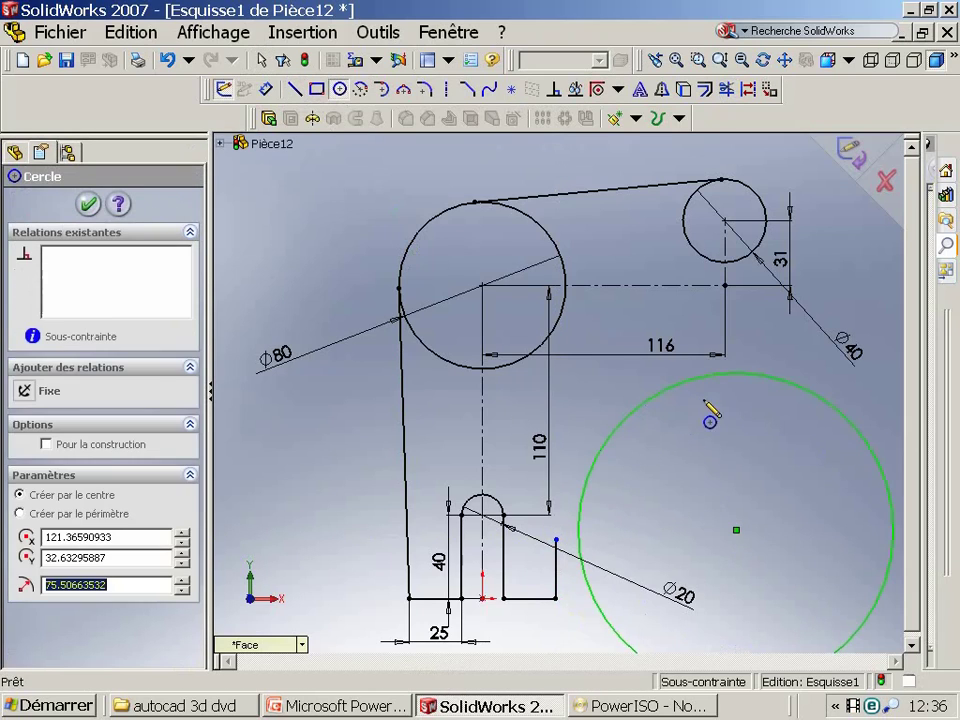
{"action": "key", "text": "Escape"}
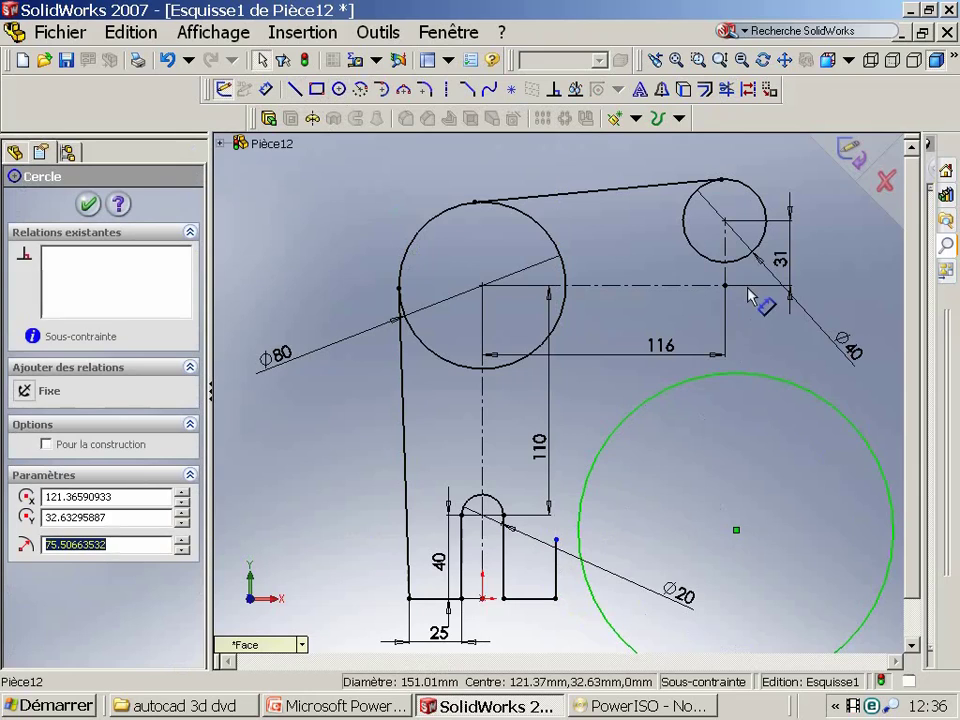
{"action": "left_click", "coordinate": [745, 264], "text": "ctrl"}
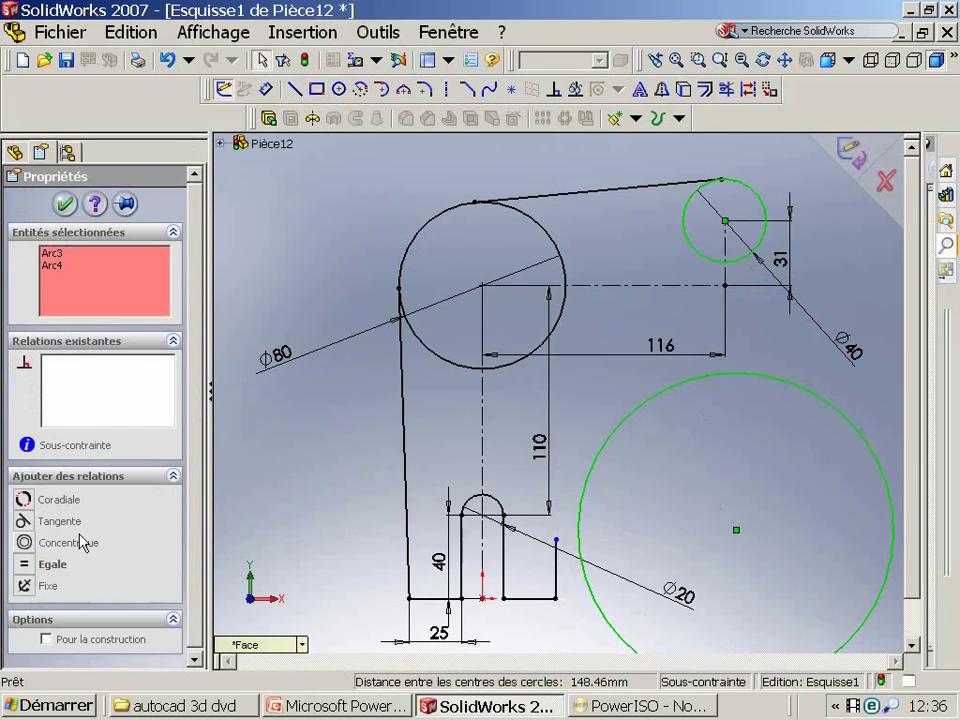
{"action": "left_click", "coordinate": [99, 525]}
{"action": "key", "text": "Escape"}
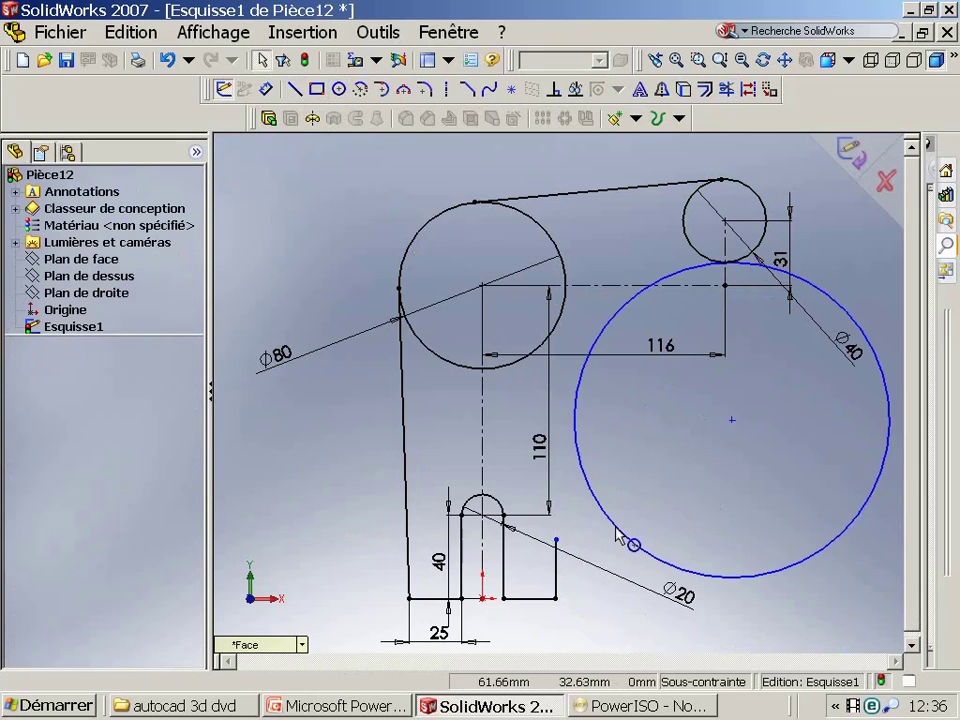
{"action": "left_click", "coordinate": [621, 540]}
{"action": "left_click", "coordinate": [556, 577], "text": "ctrl"}
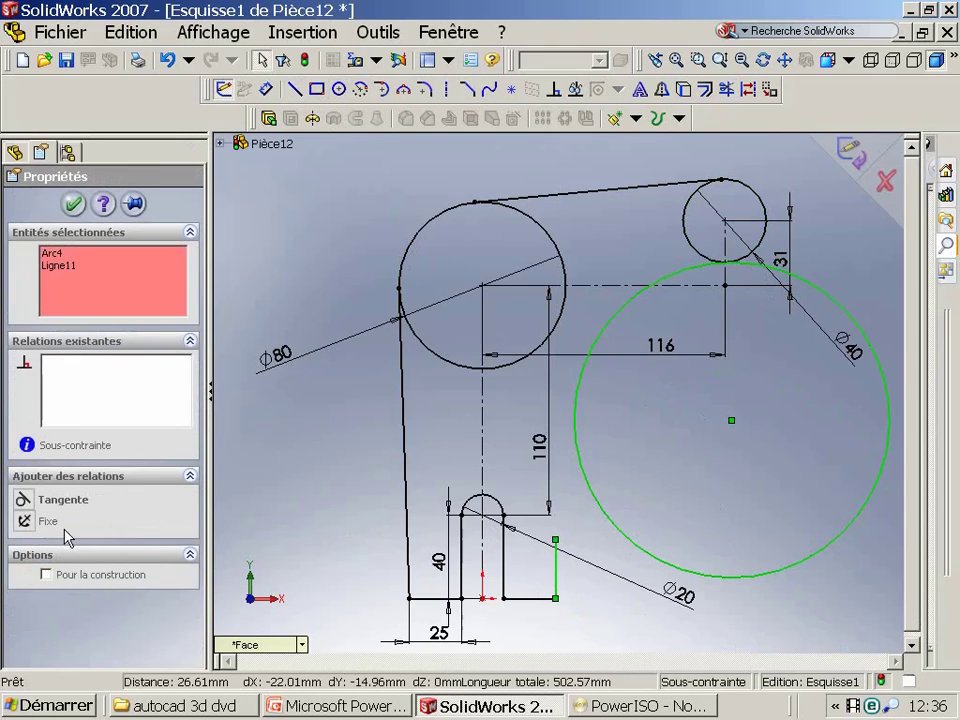
{"action": "left_click", "coordinate": [50, 499]}
{"action": "left_click", "coordinate": [405, 536]}
{"action": "key", "text": "Escape"}
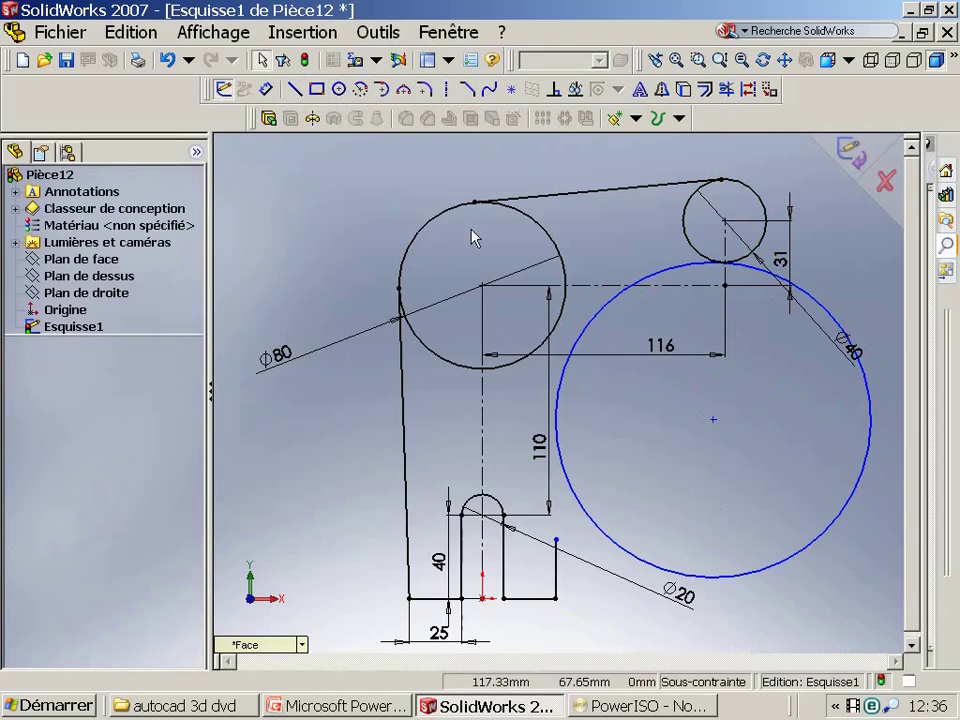
- Dimension the large circle's diameter as 360 mm
{"action": "left_click", "coordinate": [268, 90]}
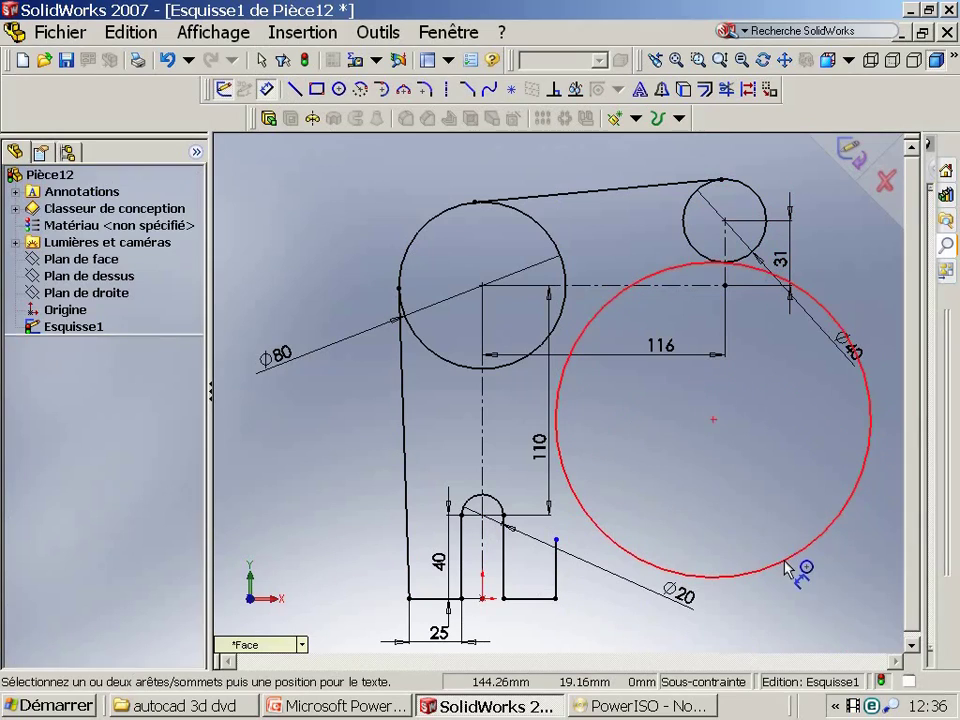
{"action": "left_click", "coordinate": [785, 561]}
{"action": "left_click", "coordinate": [722, 470]}
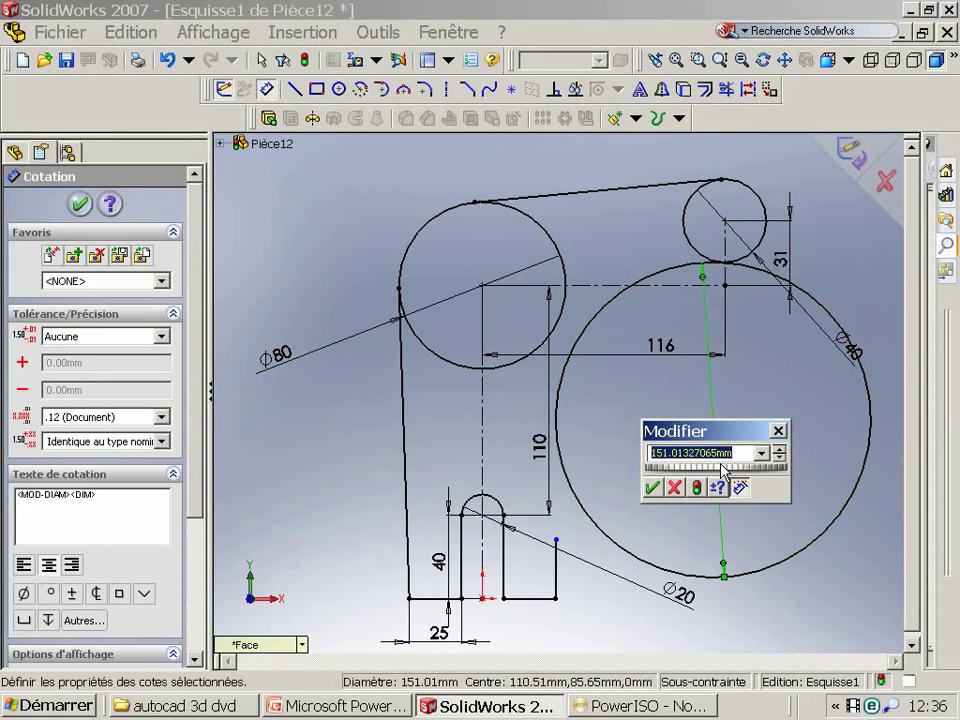
{"action": "key", "text": "Return"}
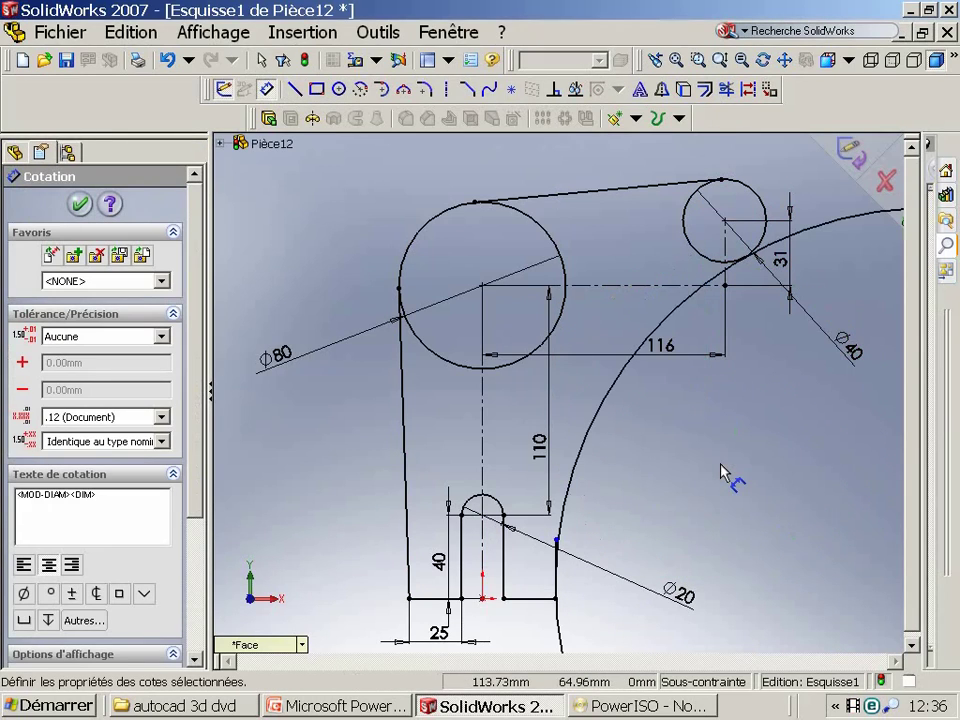
{"action": "key", "text": "Escape"}
- Trim the short vertical line and leftover Ø40 and Ø80 arcs into one closed outline
{"action": "left_click", "coordinate": [727, 90]}
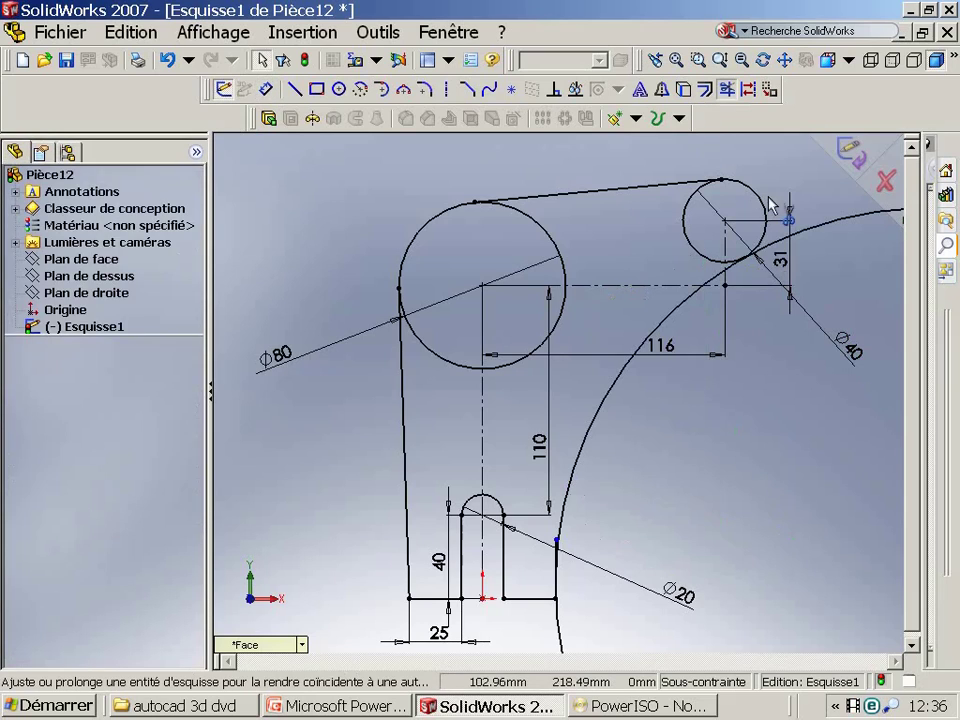
{"action": "left_click", "coordinate": [557, 550]}
{"action": "left_click", "coordinate": [705, 264]}
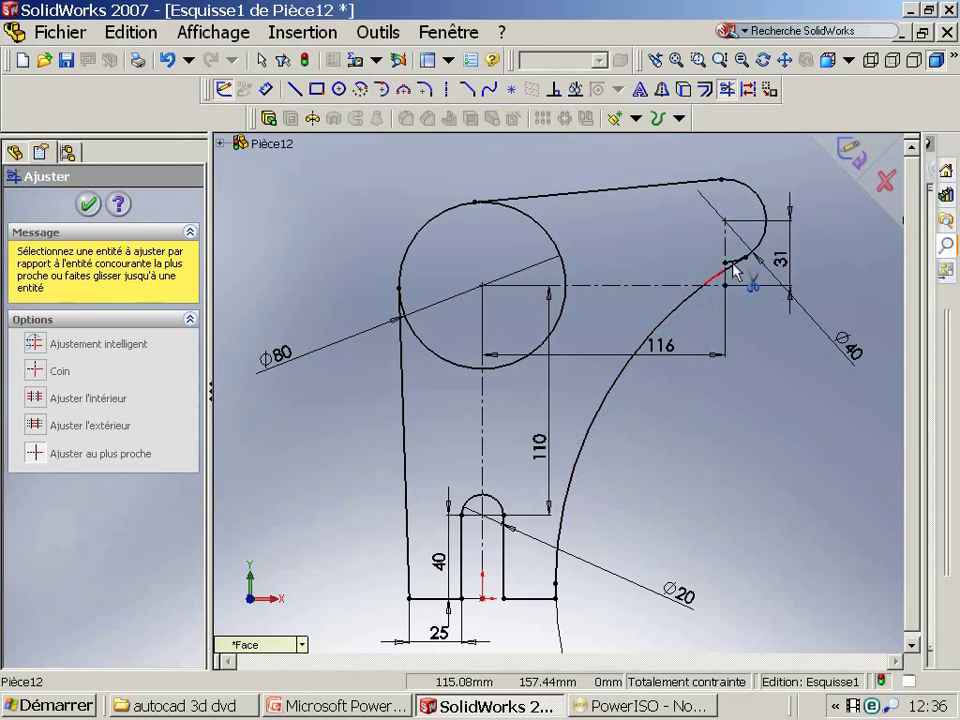
{"action": "left_click", "coordinate": [733, 263]}
{"action": "left_click", "coordinate": [564, 272]}
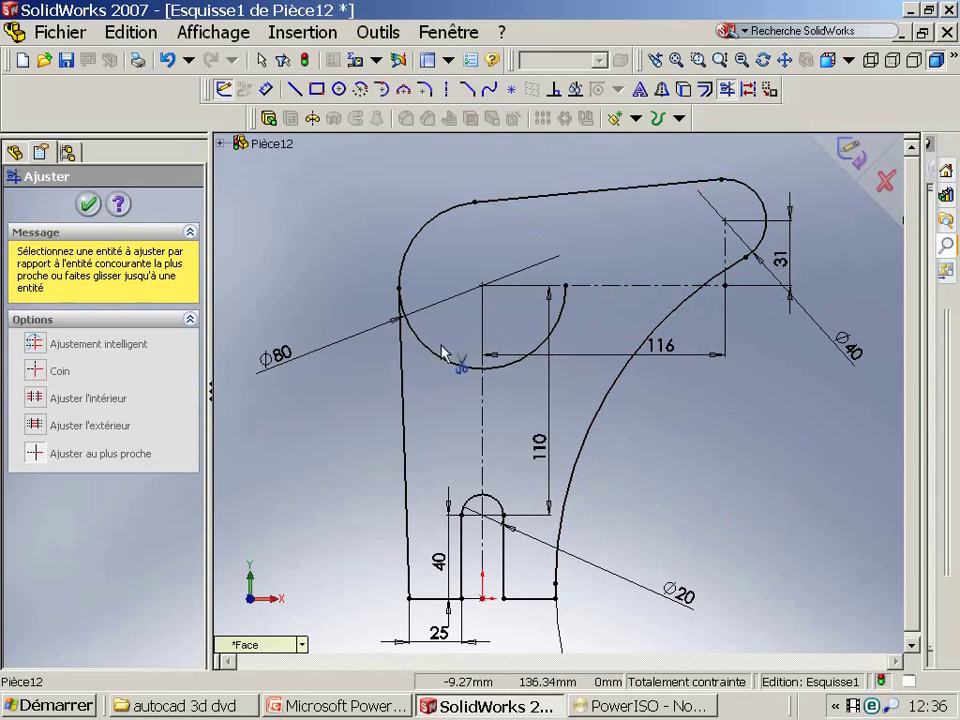
{"action": "left_click", "coordinate": [515, 365]}
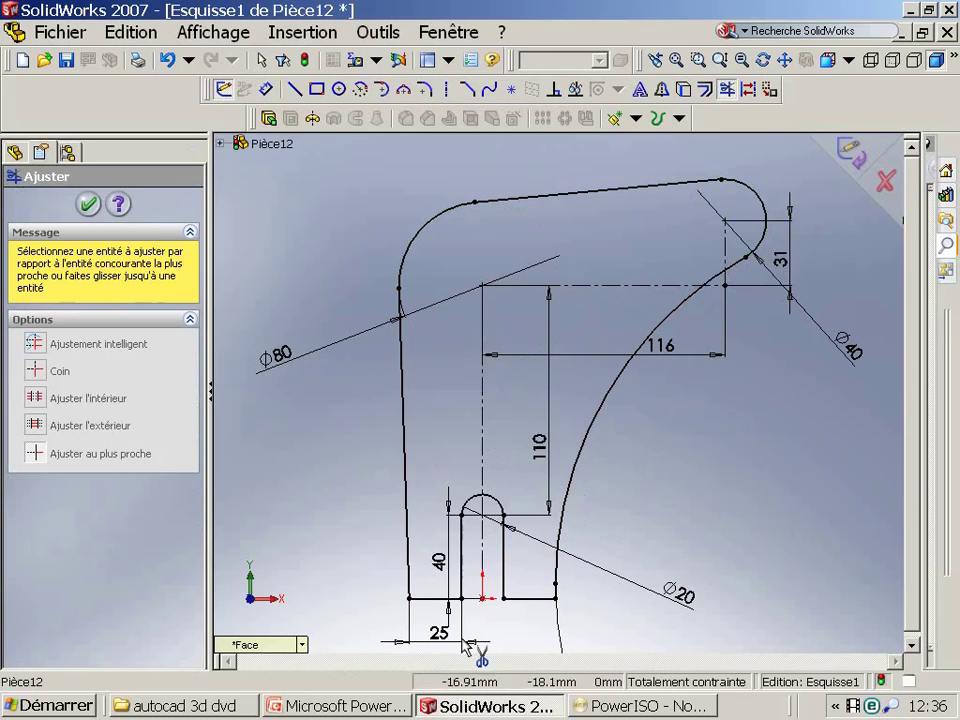
{"action": "left_click", "coordinate": [89, 206]}
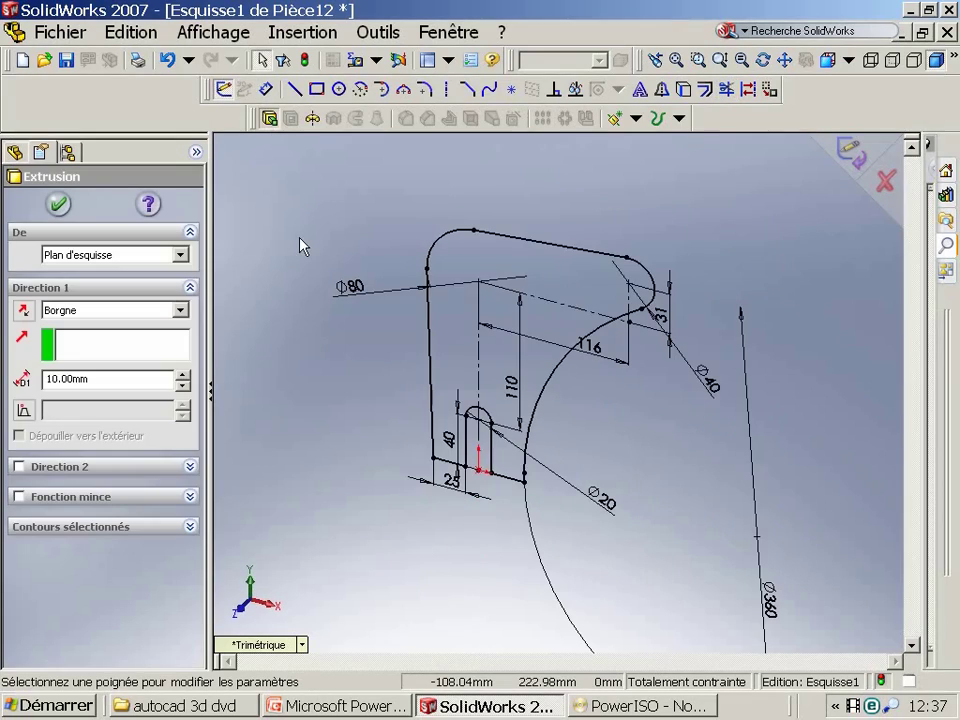
- Confirm the 10 mm plate extrusion, view its front face head-on, and start a circle near the top-left corner
{"action": "left_click", "coordinate": [58, 204]}
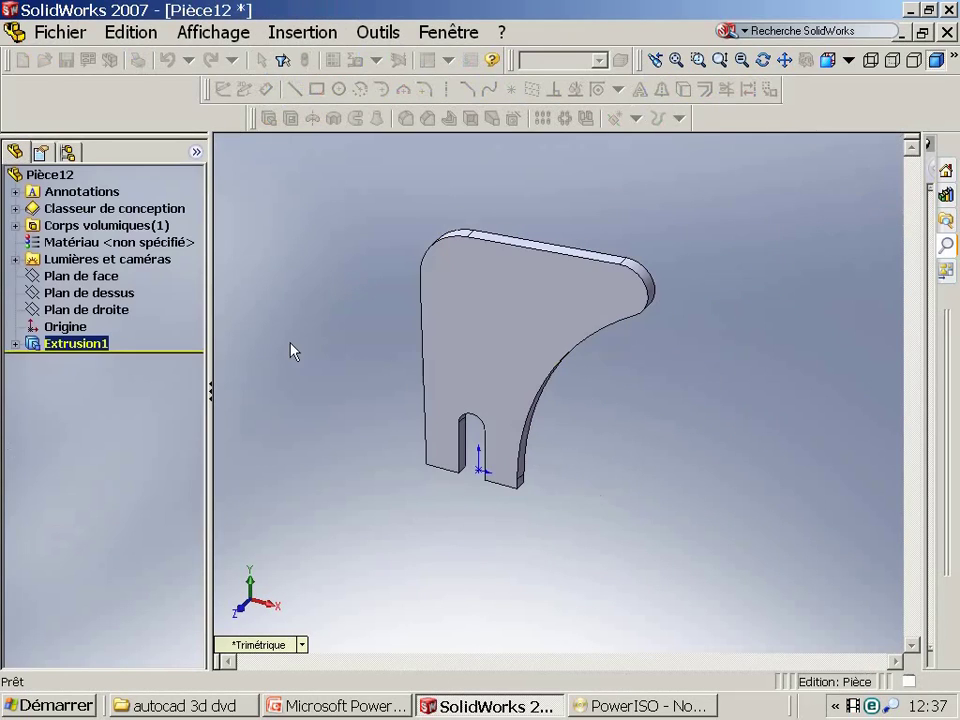
{"action": "mouse_move", "coordinate": [632, 446]}
{"action": "middle_mouse_down"}
{"action": "mouse_move", "coordinate": [625, 285]}
{"action": "mouse_move", "coordinate": [711, 360]}
{"action": "middle_mouse_up"}
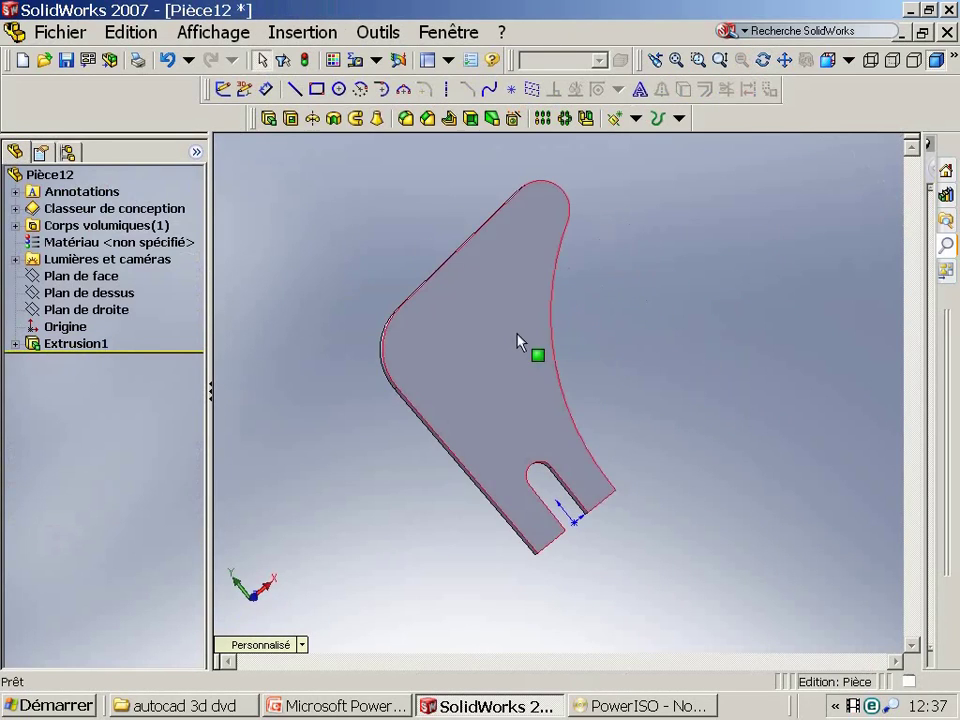
{"action": "left_click", "coordinate": [540, 349]}
{"action": "left_click", "coordinate": [848, 60]}
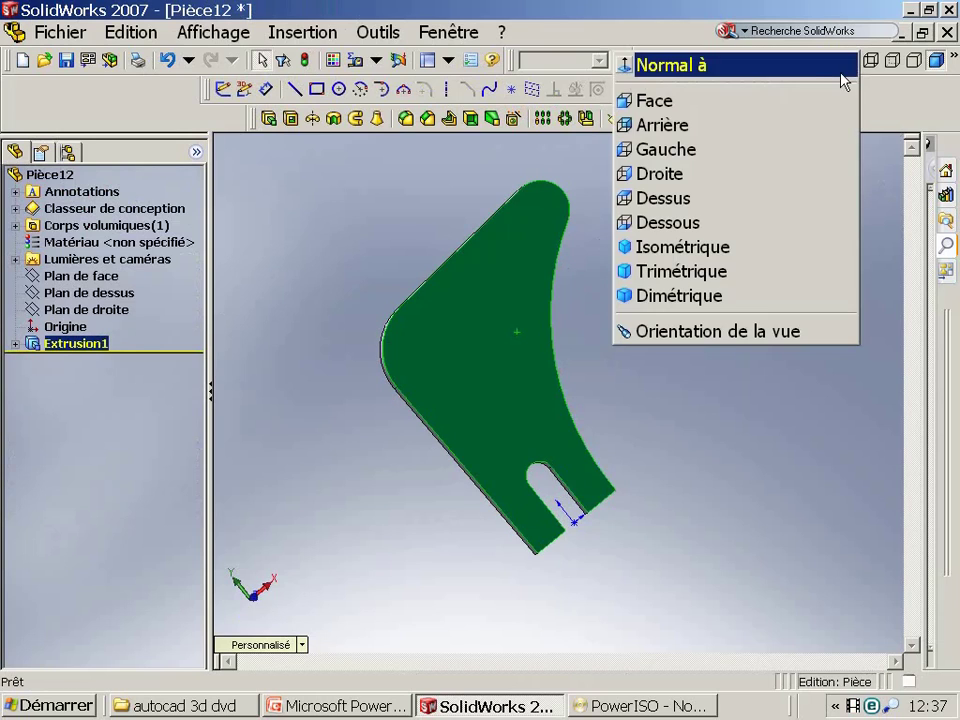
{"action": "left_click", "coordinate": [840, 66]}
{"action": "left_click", "coordinate": [339, 89]}
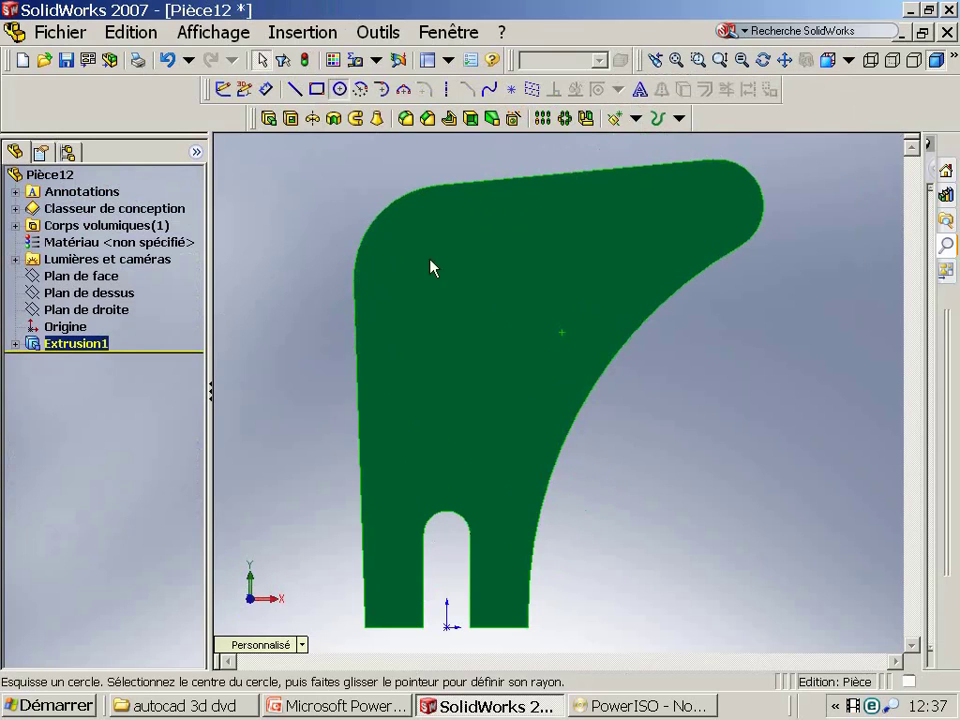
{"action": "left_click", "coordinate": [428, 272]}
- Sketch two circles on the face, one near each top corner
{"action": "left_click", "coordinate": [428, 182]}
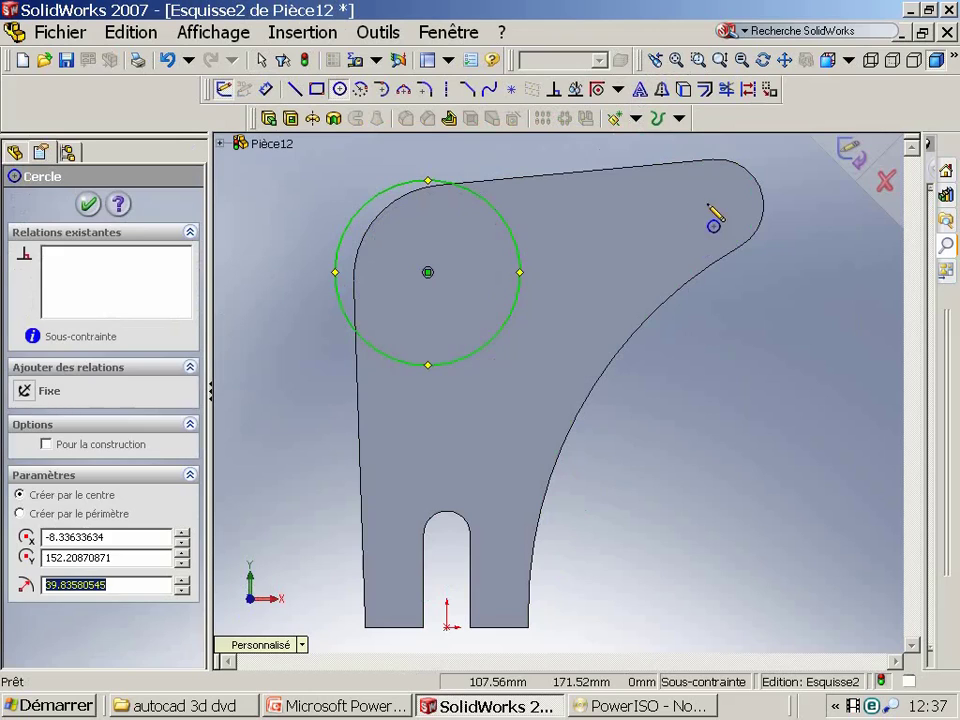
{"action": "left_click", "coordinate": [697, 228]}
{"action": "left_click", "coordinate": [745, 163]}
{"action": "key", "text": "Escape"}
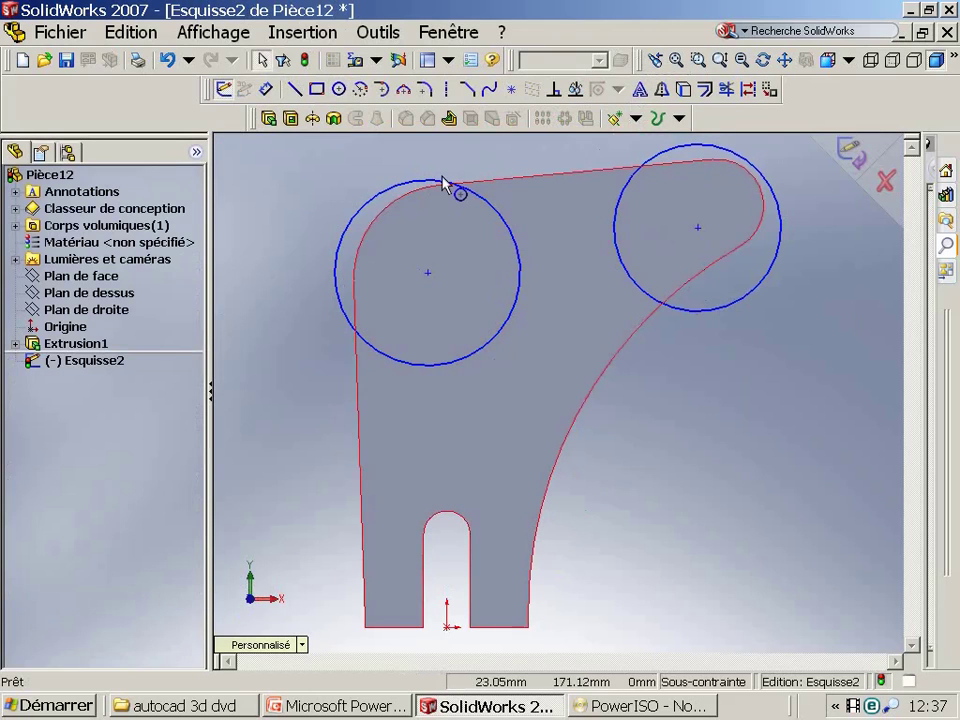
- Make the left circle concentric with the rounded top-left edge and dimension it Ø40
{"action": "left_click", "coordinate": [419, 187]}
{"action": "left_click", "coordinate": [396, 207], "text": "ctrl"}
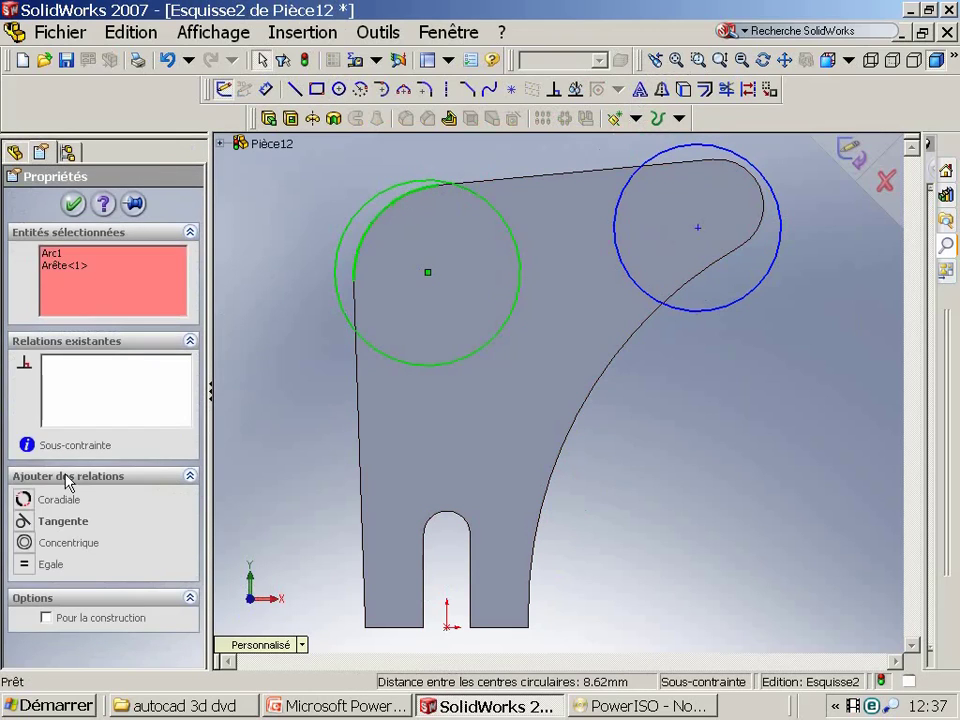
{"action": "left_click", "coordinate": [53, 543]}
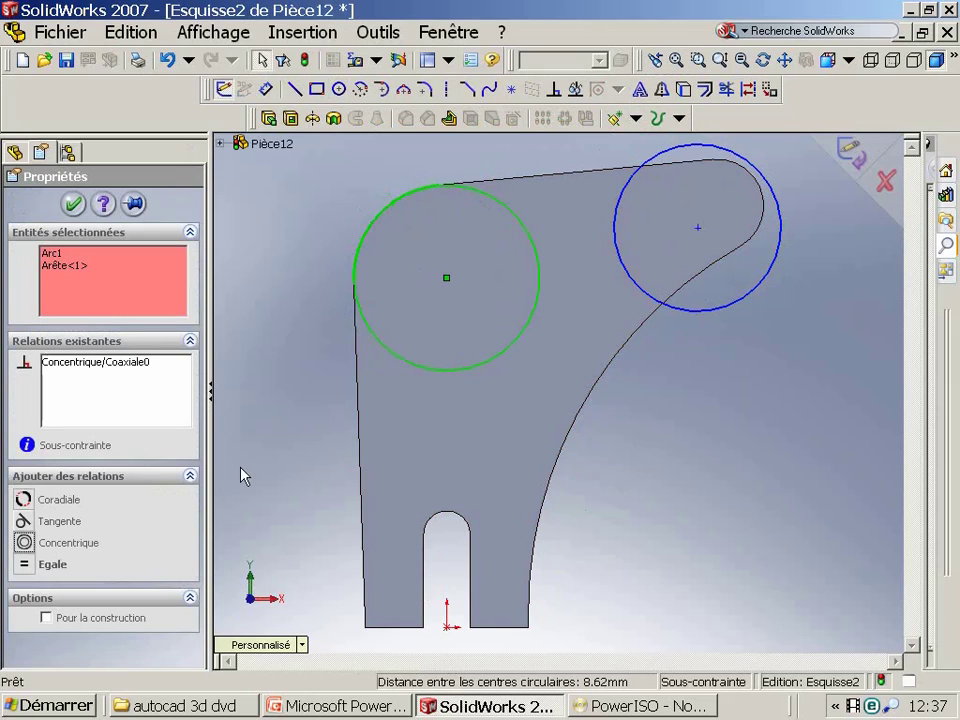
{"action": "left_click", "coordinate": [330, 259]}
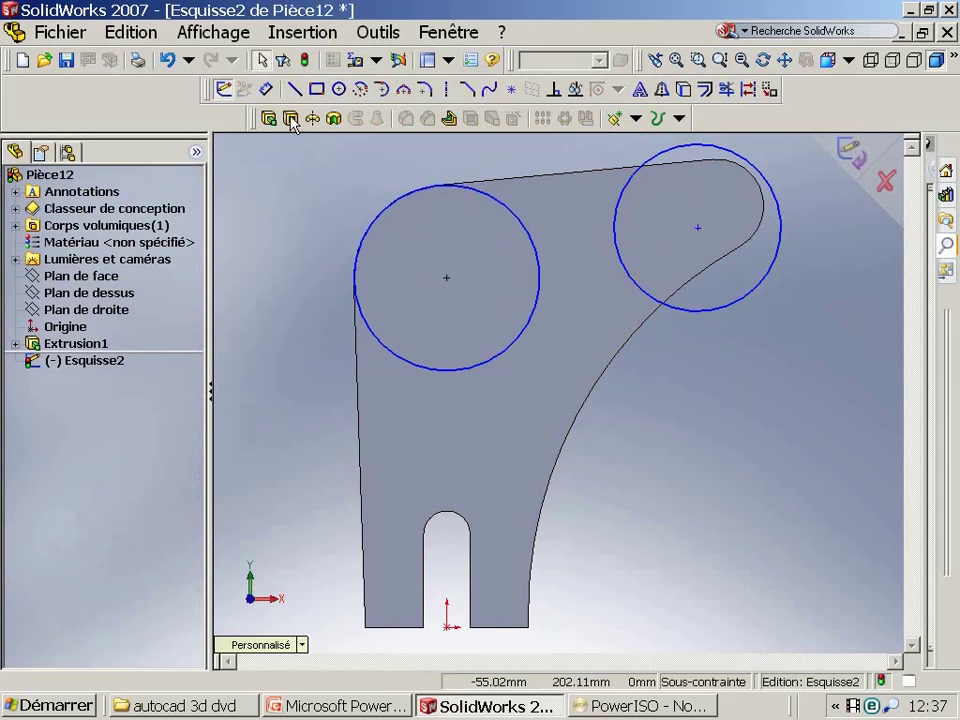
{"action": "left_click", "coordinate": [266, 89]}
{"action": "left_click", "coordinate": [362, 330]}
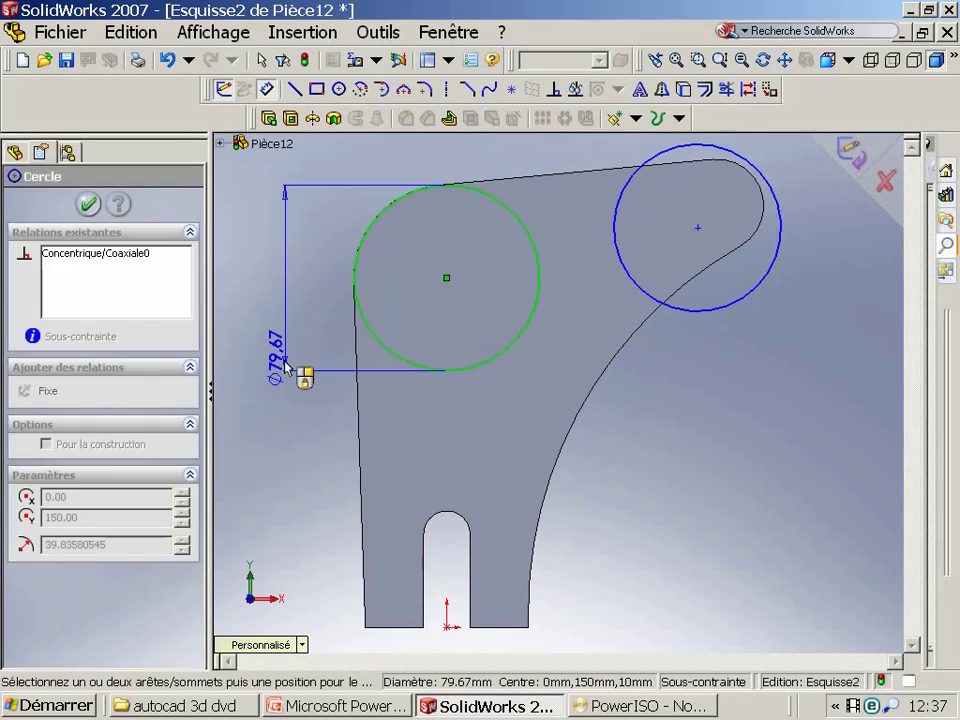
{"action": "left_click", "coordinate": [288, 367]}
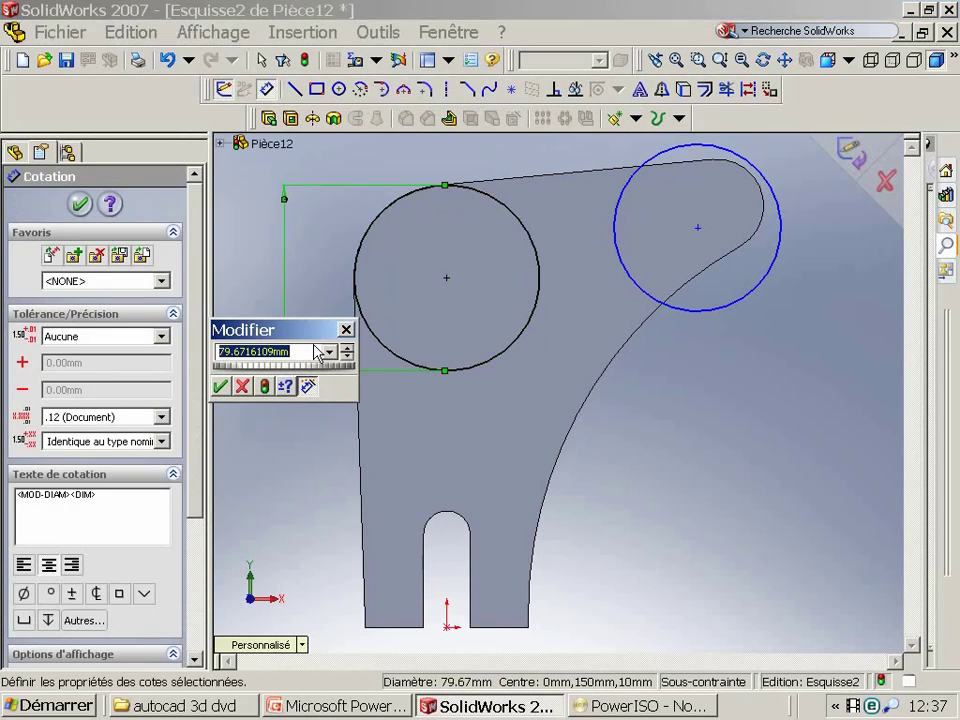
{"action": "key", "text": "Return"}
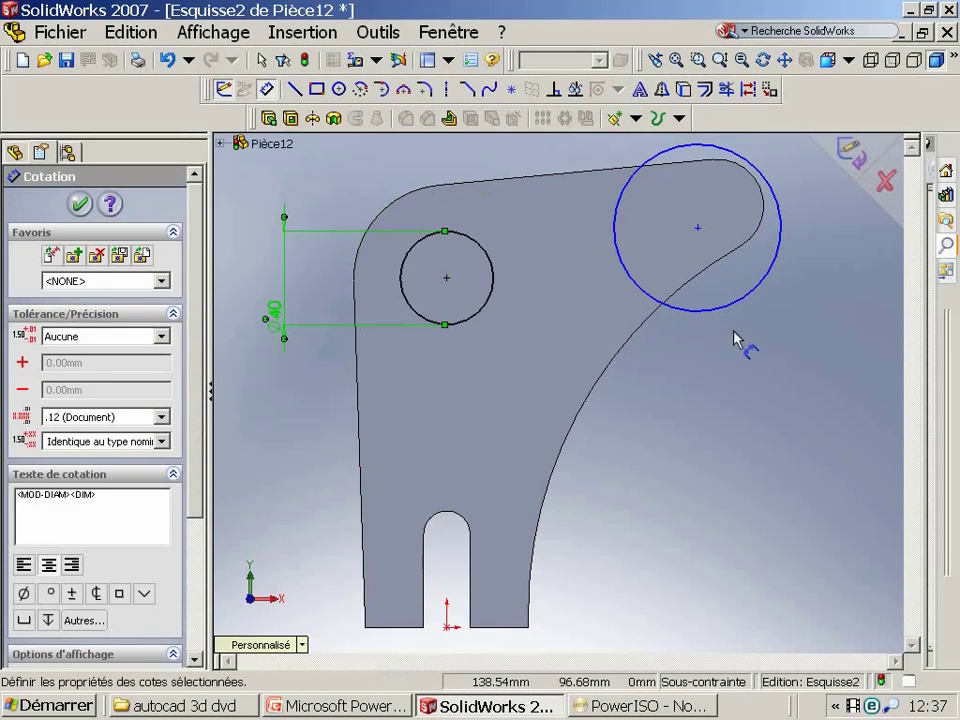
{"action": "key", "text": "Escape"}
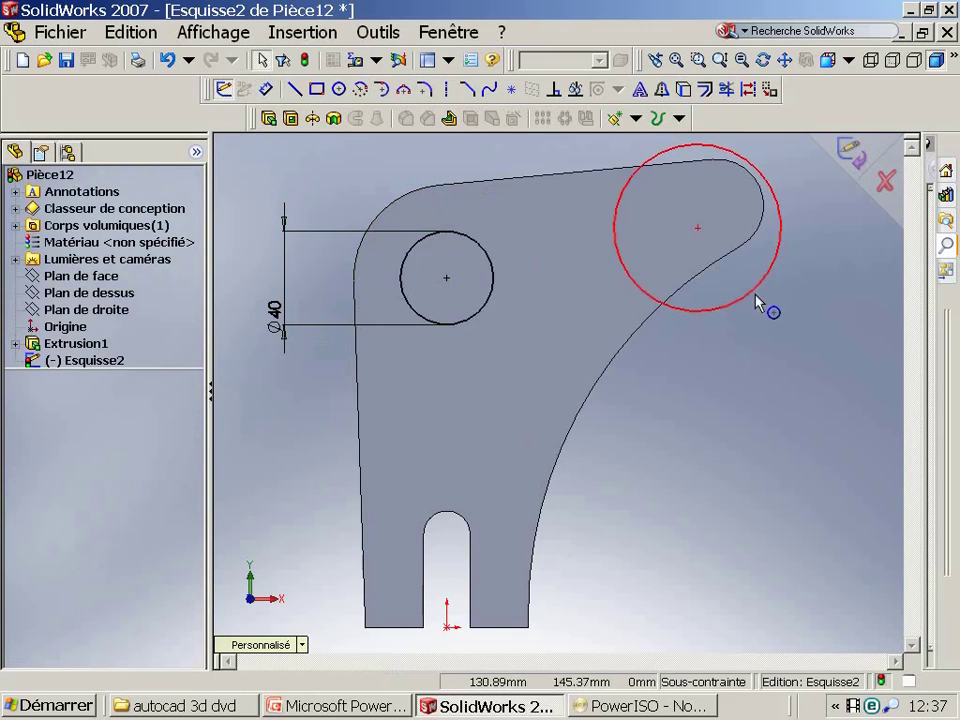
- Make the right circle concentric with the rounded top-right edge and dimension it Ø20
{"action": "left_click", "coordinate": [764, 275]}
{"action": "left_click", "coordinate": [755, 238], "text": "ctrl"}
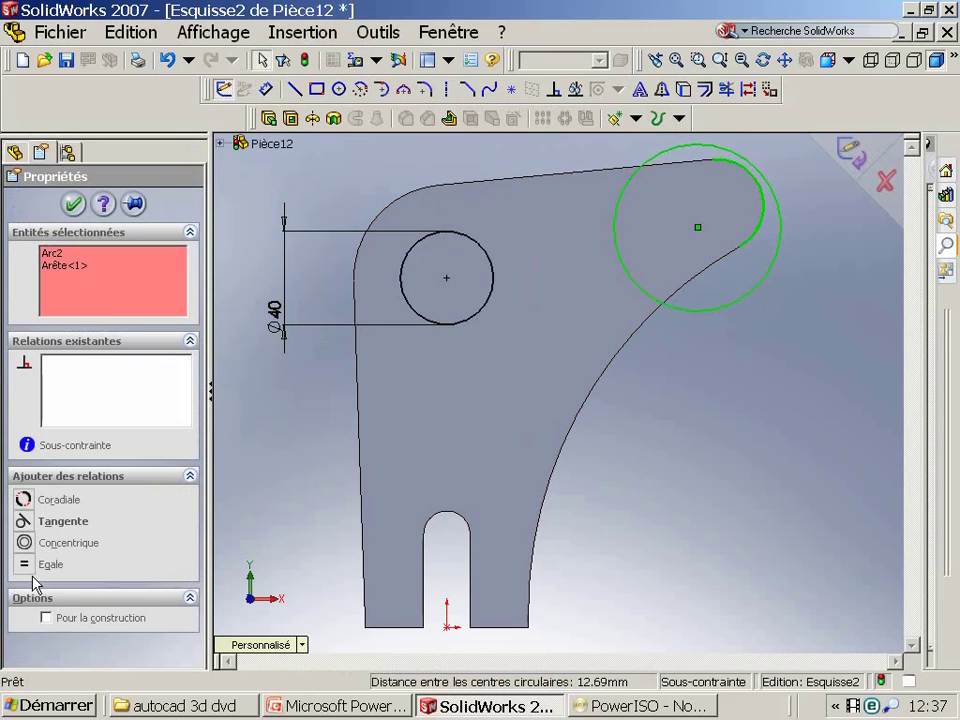
{"action": "left_click", "coordinate": [44, 543]}
{"action": "left_click", "coordinate": [343, 197]}
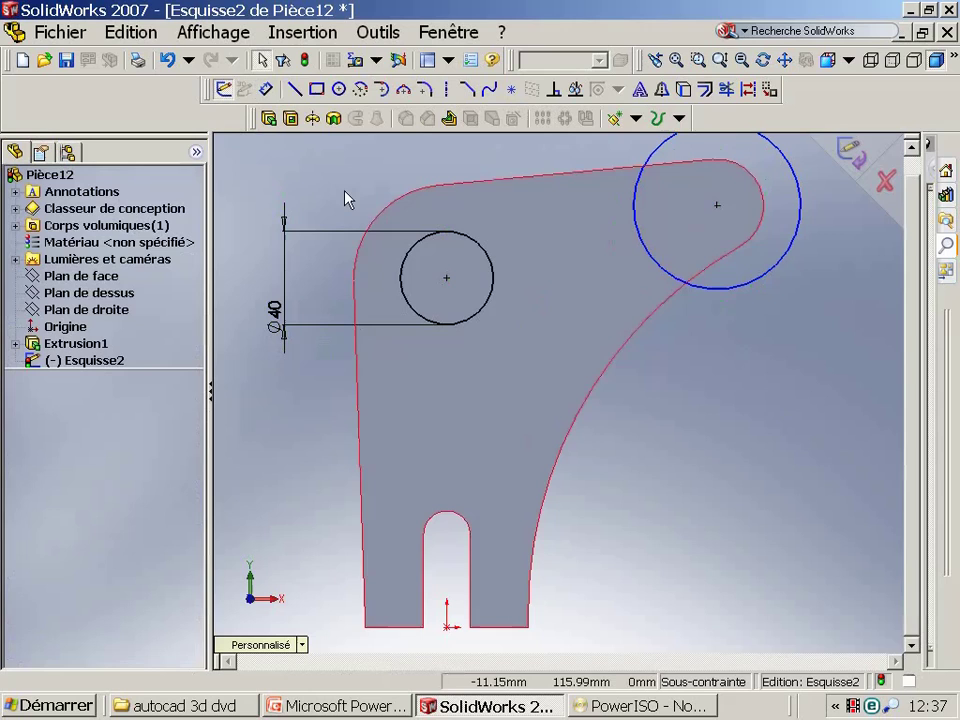
{"action": "left_click", "coordinate": [266, 89]}
{"action": "left_click", "coordinate": [722, 288]}
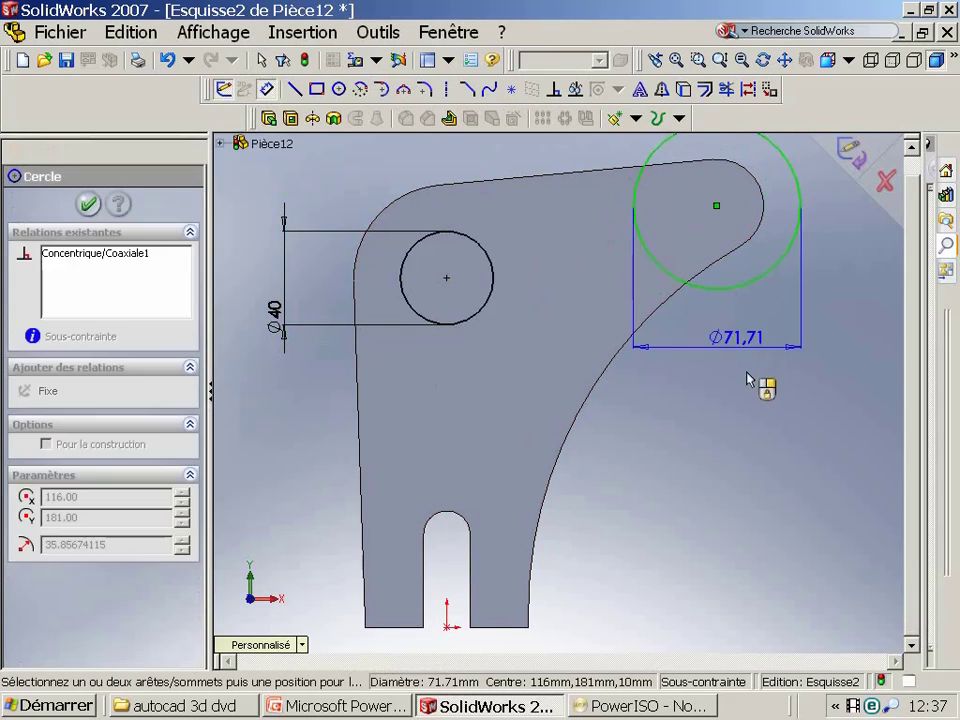
{"action": "left_click", "coordinate": [748, 378]}
{"action": "type", "text": "2"}
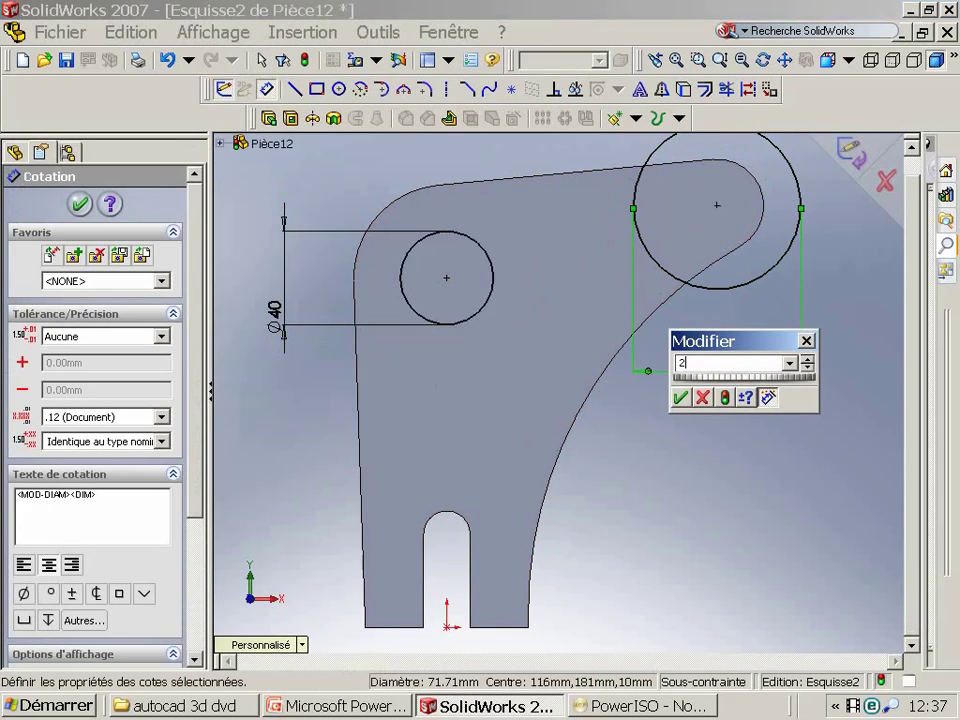
{"action": "type", "text": "0"}
{"action": "key", "text": "Return"}
{"action": "middle_click_drag", "start_coordinate": [771, 481], "coordinate": [782, 454]}
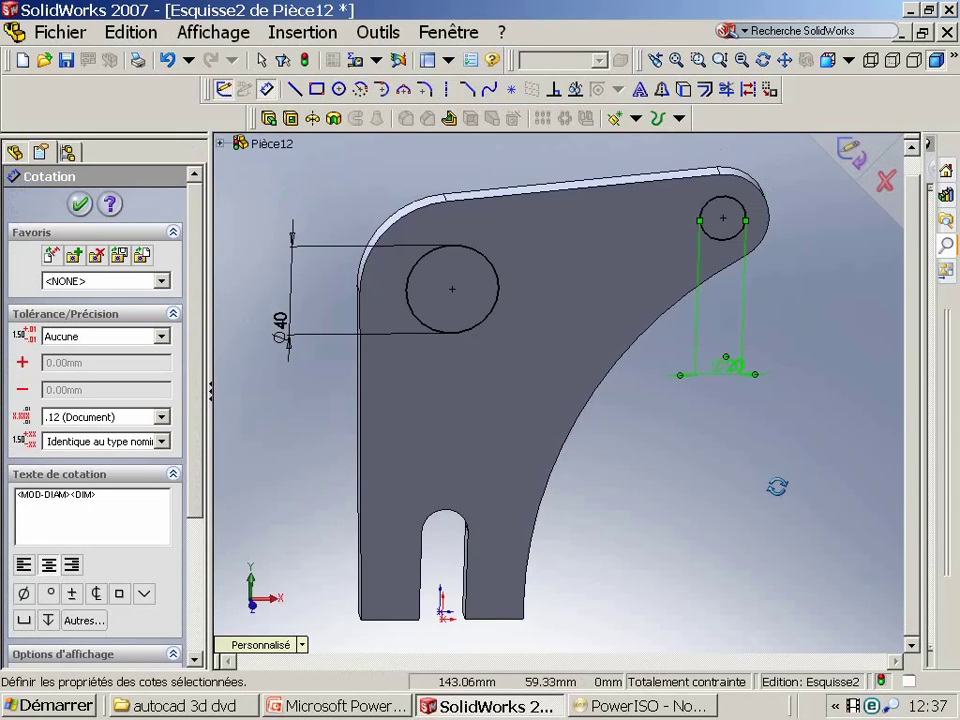
{"action": "key", "text": "Escape"}
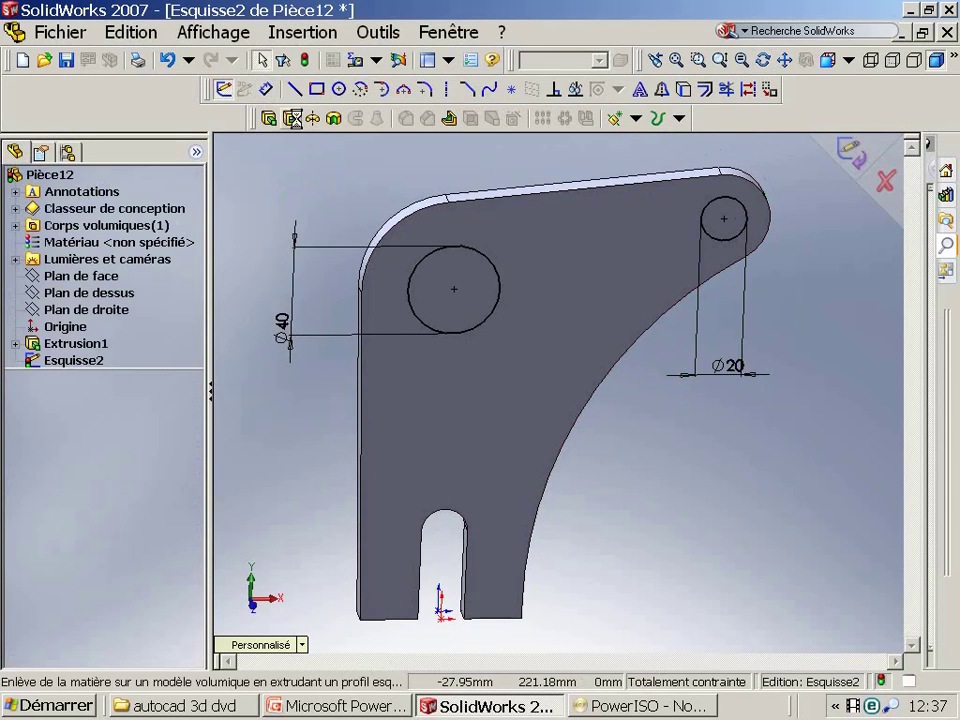
- Extrude-cut both circles through the plate to create the Ø40 and Ø20 holes
{"action": "left_click", "coordinate": [310, 119]}
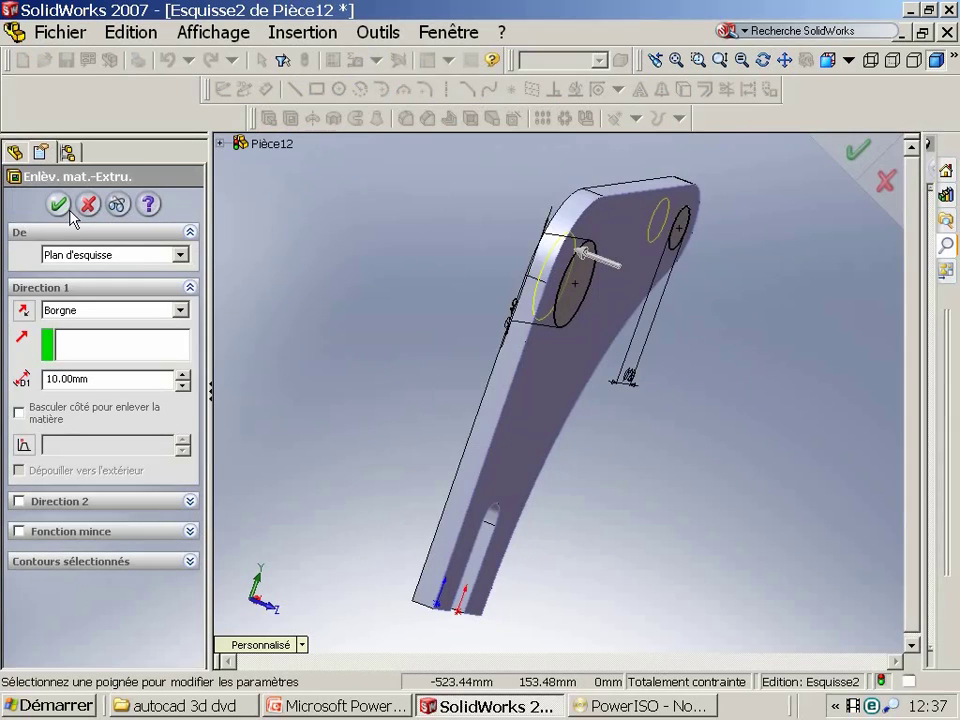
{"action": "left_click", "coordinate": [60, 205]}
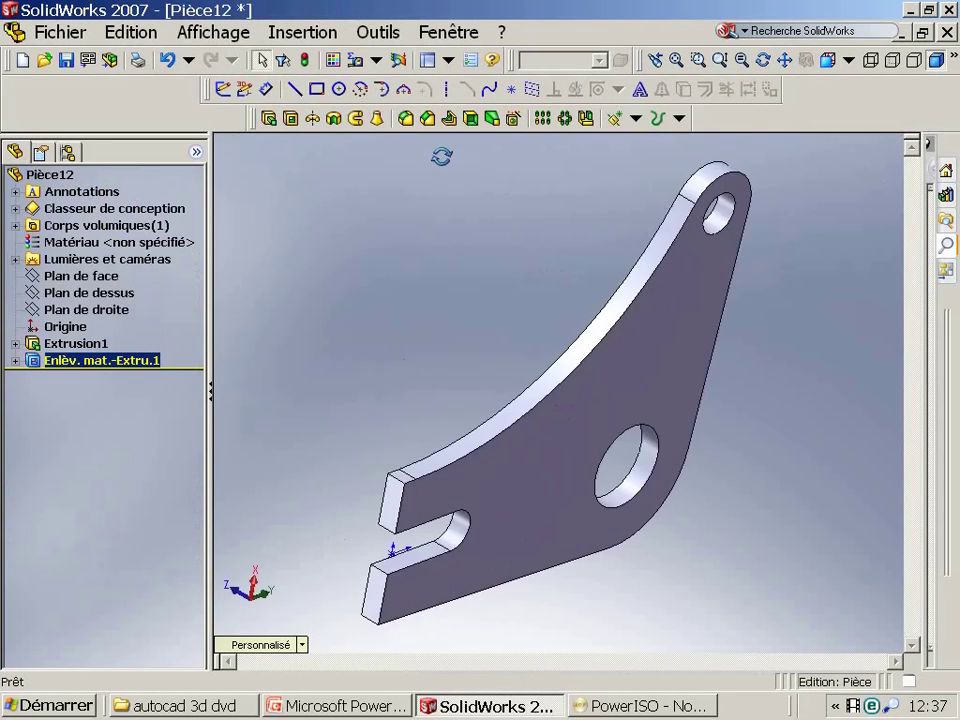